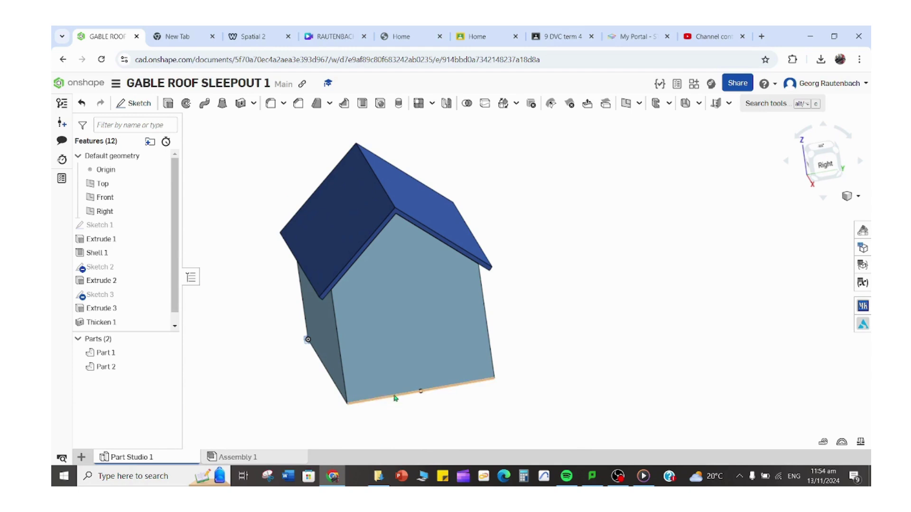
# Display the house model unshaded.
pyautogui.click(861, 202)
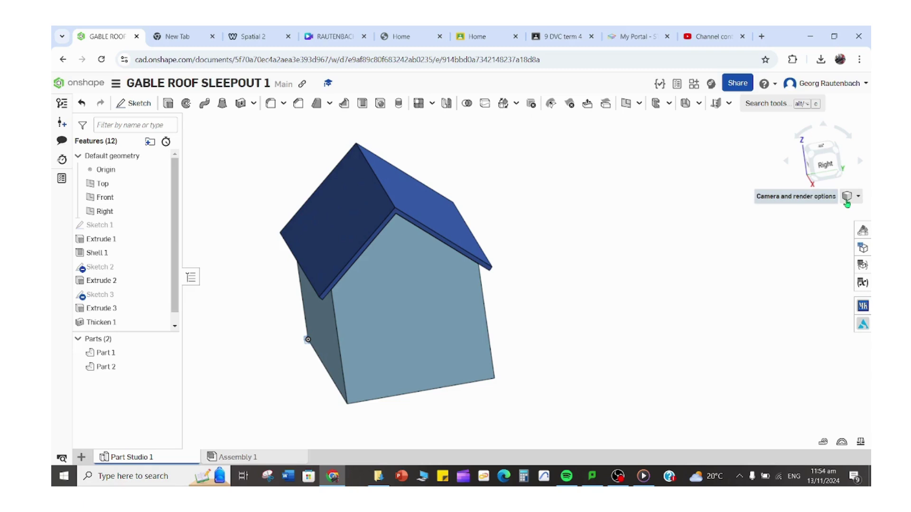
pyautogui.click(860, 203)
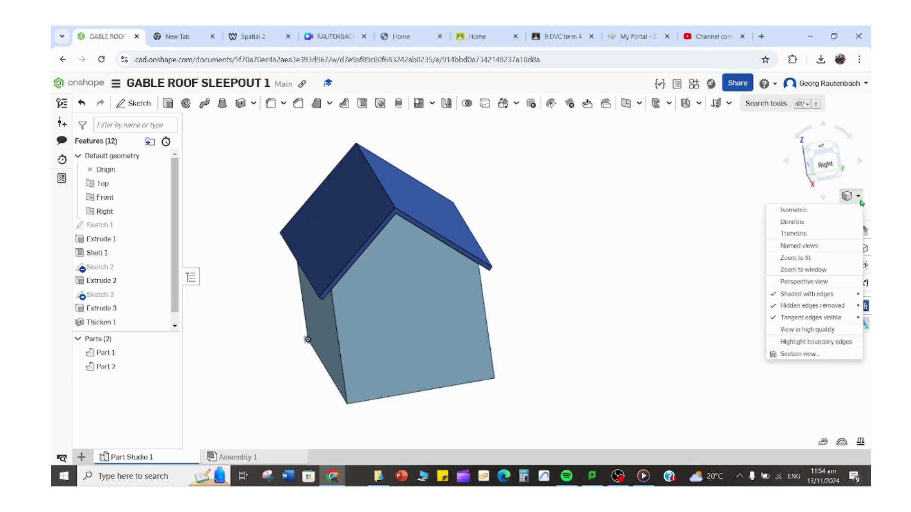
pyautogui.moveTo(831, 295)
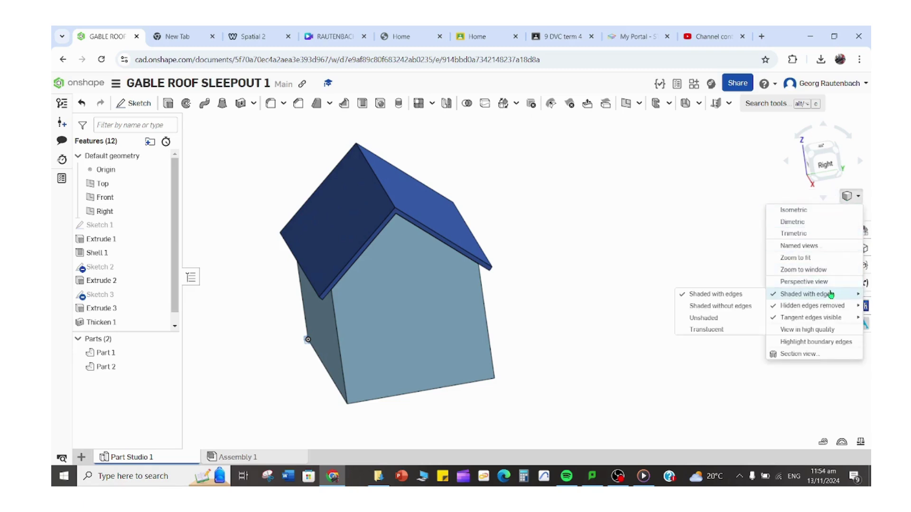
pyautogui.moveTo(779, 305)
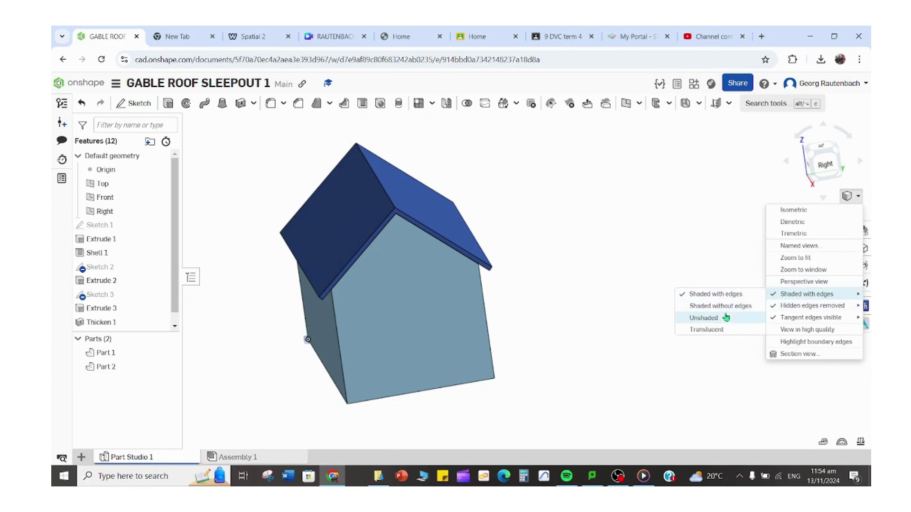
pyautogui.click(701, 317)
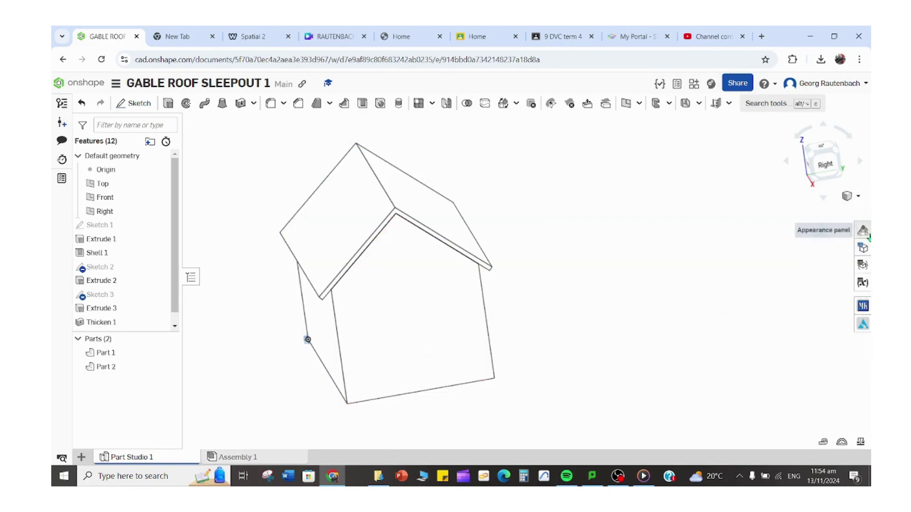
# Display the house model as translucent and view it squarely from the right side.
pyautogui.click(859, 198)
pyautogui.moveTo(829, 295)
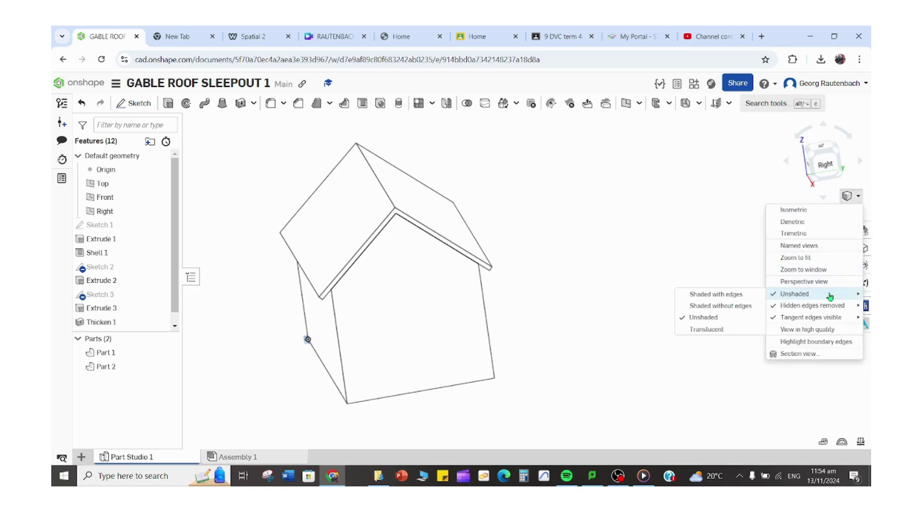
pyautogui.click(734, 331)
pyautogui.moveTo(539, 337)
pyautogui.mouseDown(button='right')
pyautogui.moveTo(540, 304)
pyautogui.moveTo(512, 254)
pyautogui.moveTo(525, 252)
pyautogui.moveTo(499, 335)
pyautogui.mouseUp(button='right')
pyautogui.moveTo(403, 356); pyautogui.dragTo(374, 373, button='right')
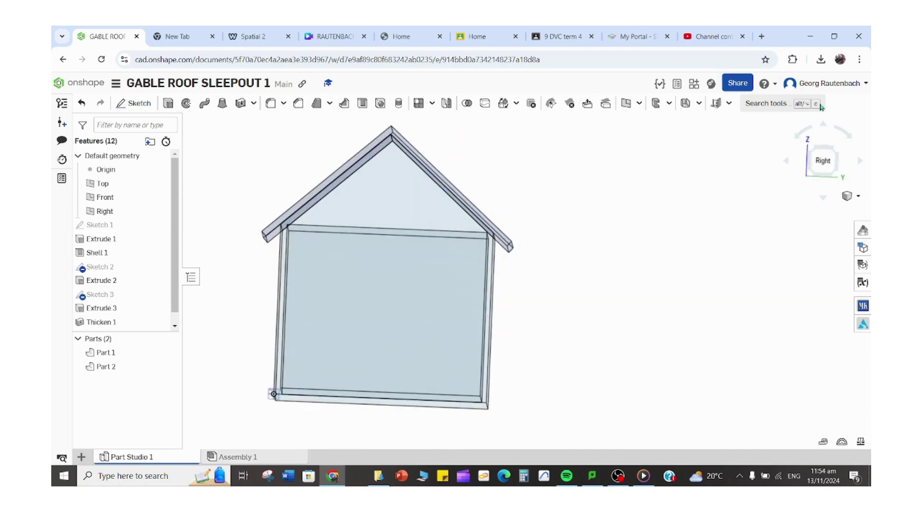
pyautogui.click(833, 170)
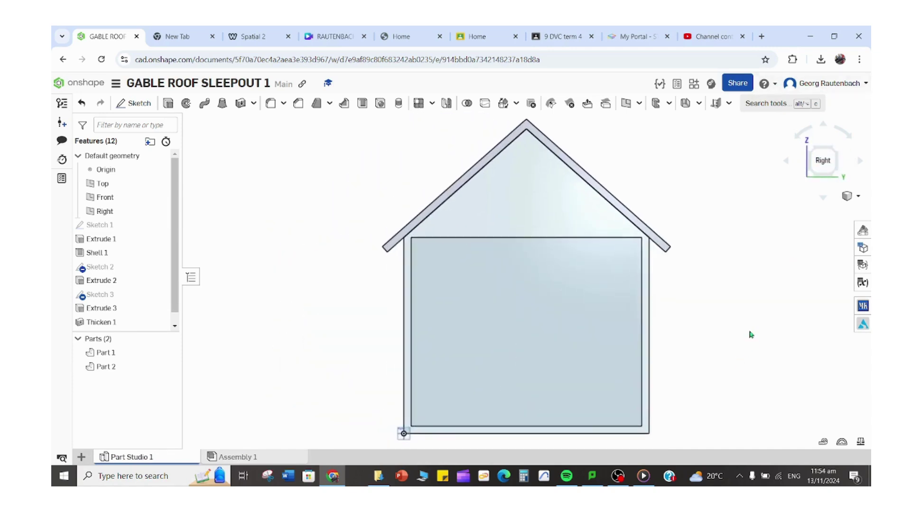
# Sketch a door rectangle 800 mm wide and 2000 mm high on the gable-end wall, starting at the inner floor line.
pyautogui.click(137, 109)
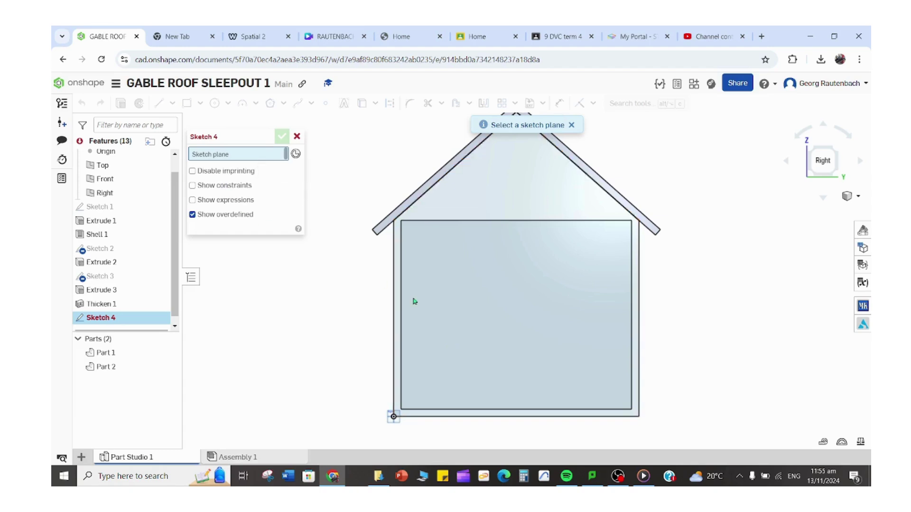
pyautogui.click(451, 306)
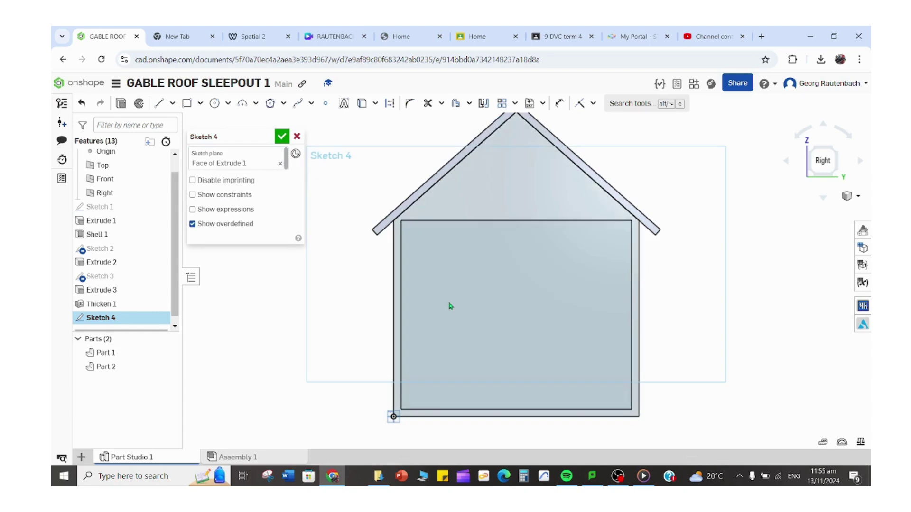
pyautogui.click(186, 103)
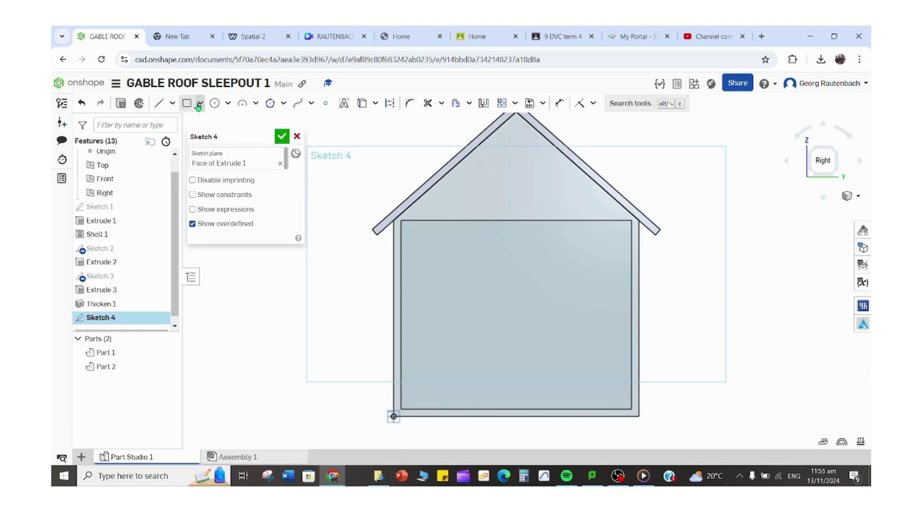
pyautogui.click(428, 408)
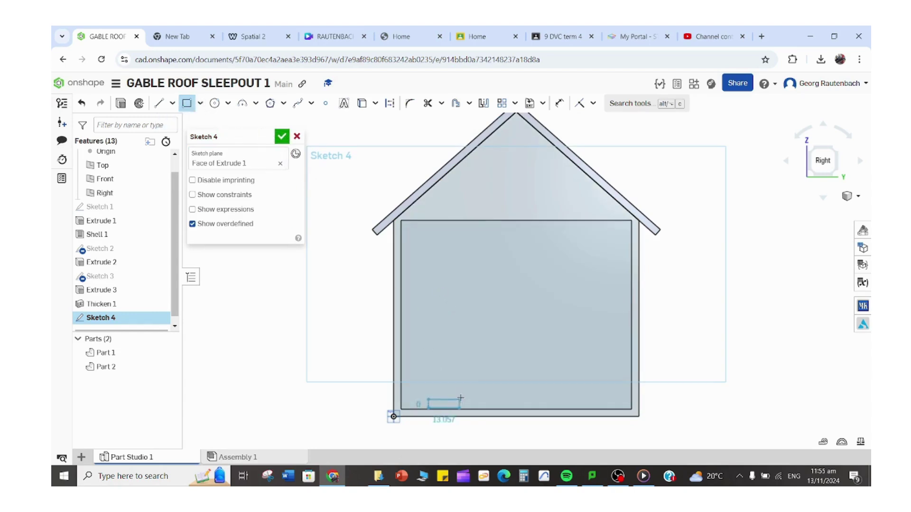
pyautogui.click(500, 247)
pyautogui.write('800')
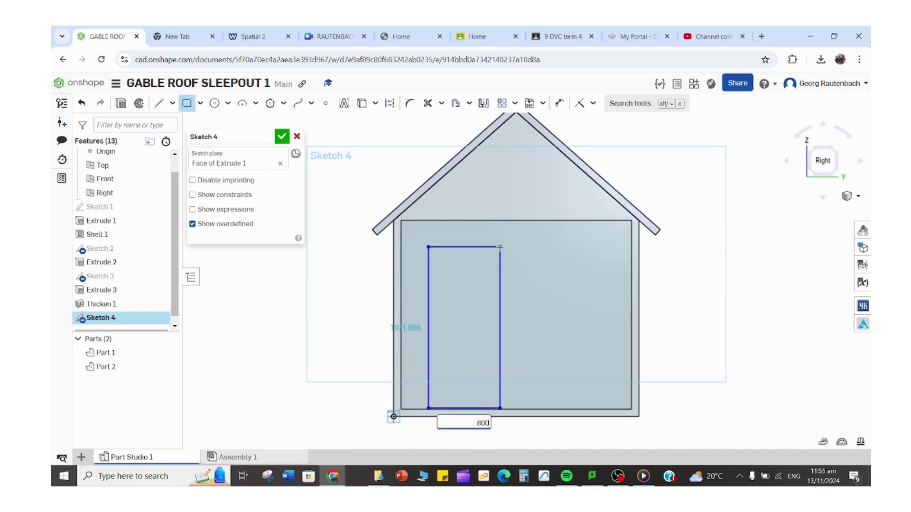
pyautogui.press('Return')
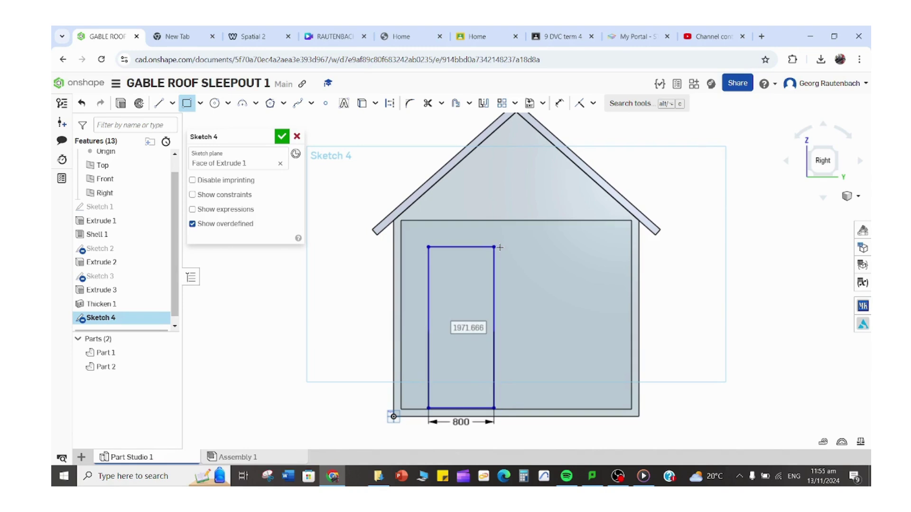
pyautogui.write('2')
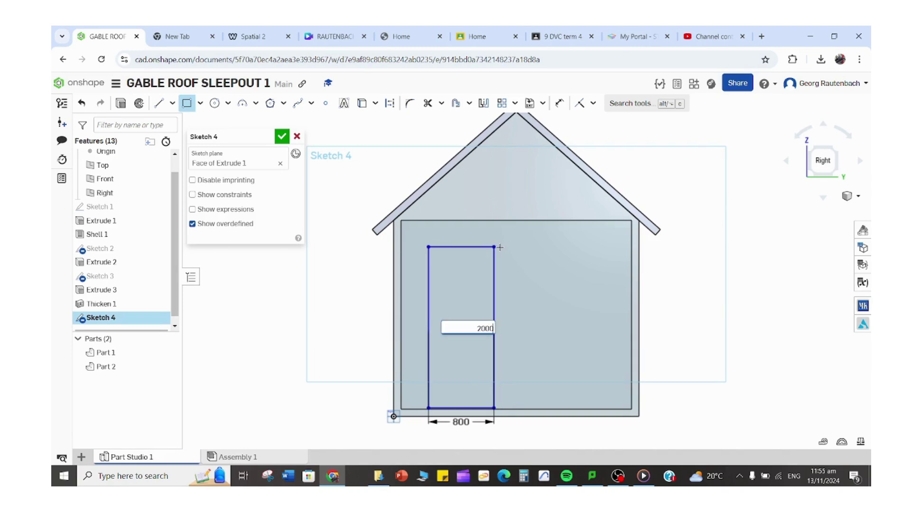
pyautogui.write('000')
pyautogui.press('Return')
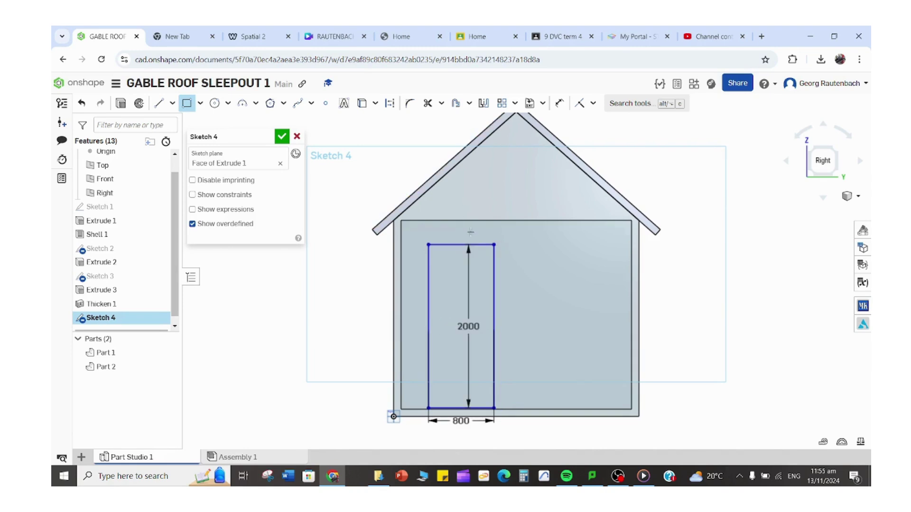
pyautogui.hotkey('shift', '7')
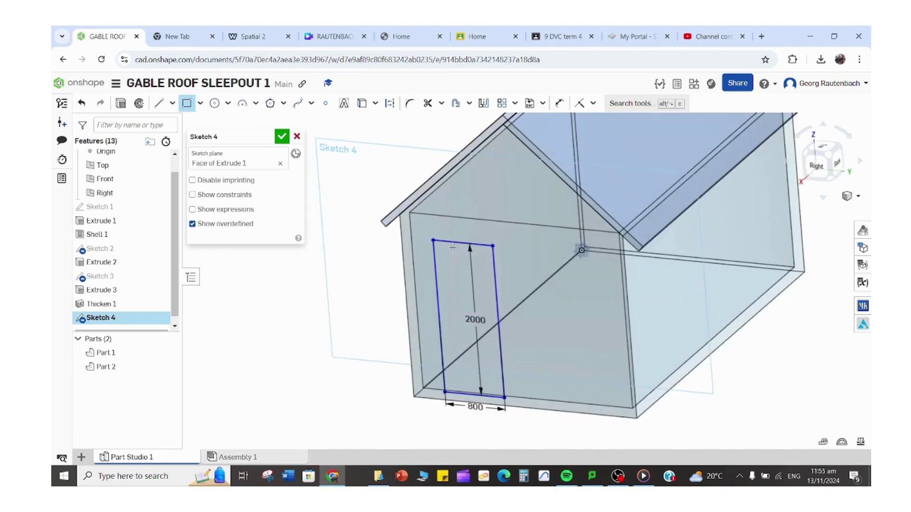
pyautogui.click(123, 106)
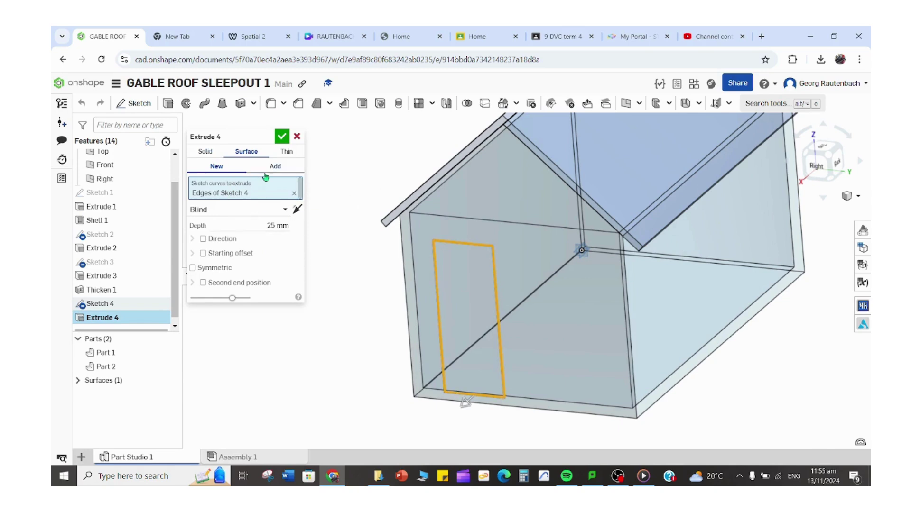
pyautogui.click(297, 137)
# Cut the door opening through the gable-end wall by extruding the sketched rectangle as a removal 90 mm deep.
pyautogui.moveTo(716, 315); pyautogui.dragTo(745, 309, button='right')
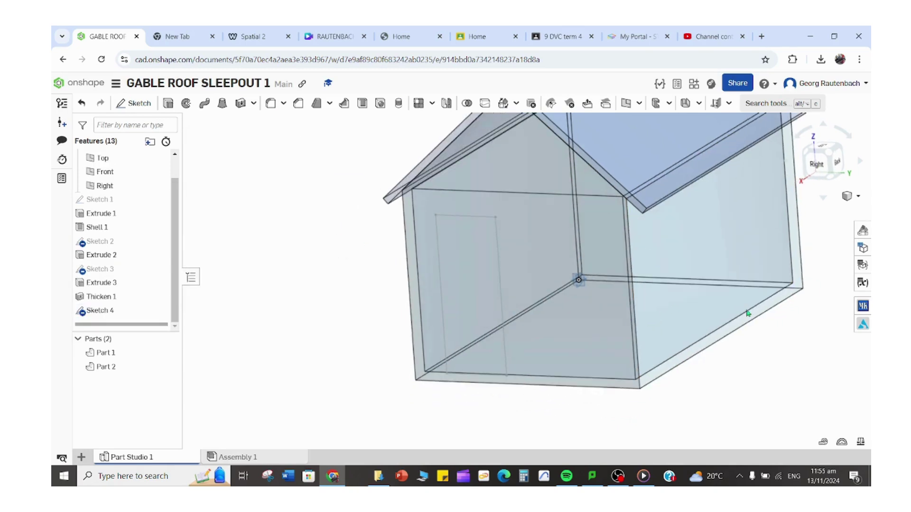
pyautogui.click(473, 289)
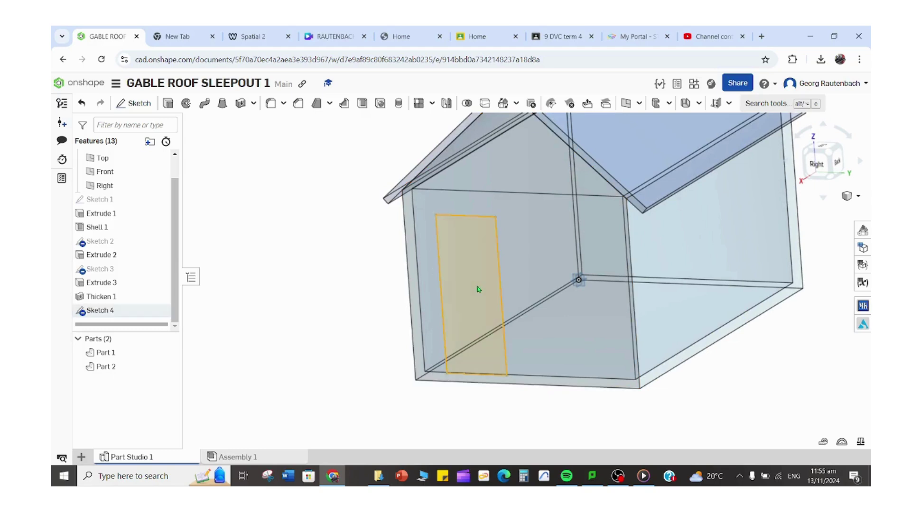
pyautogui.click(169, 104)
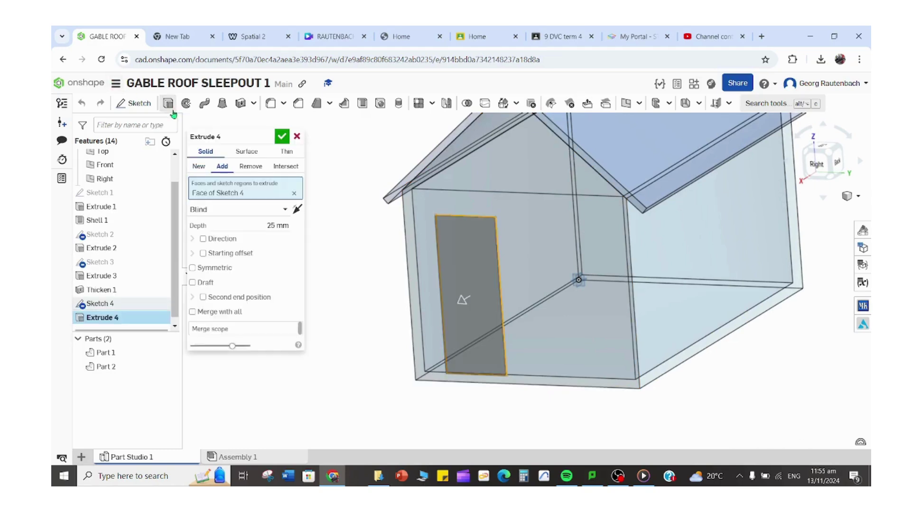
pyautogui.click(251, 168)
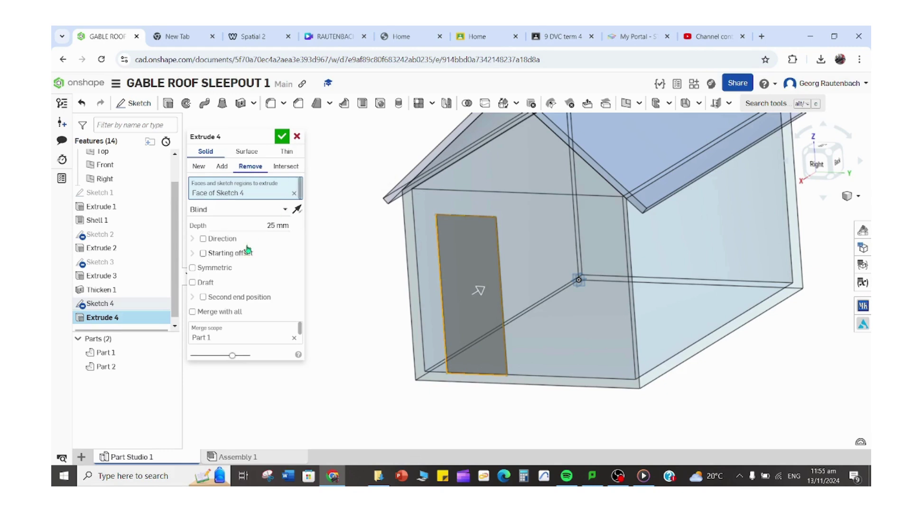
pyautogui.click(271, 224)
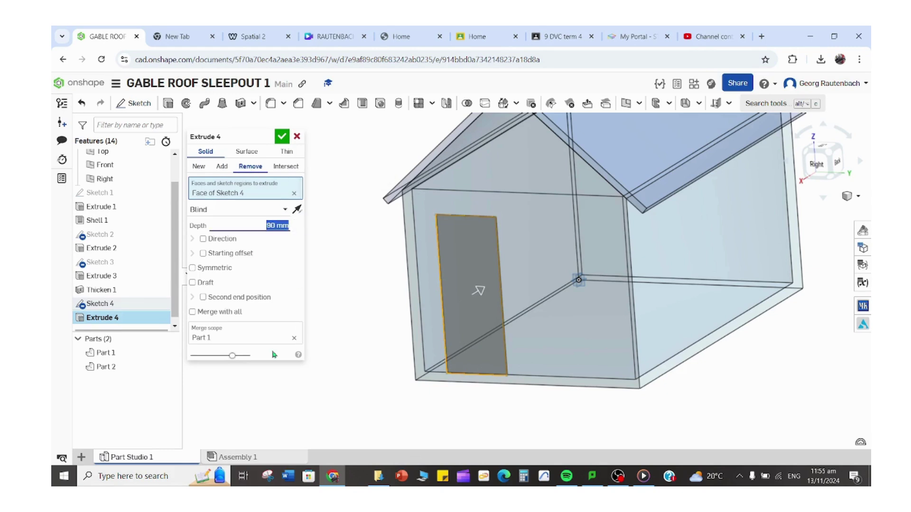
pyautogui.click(281, 136)
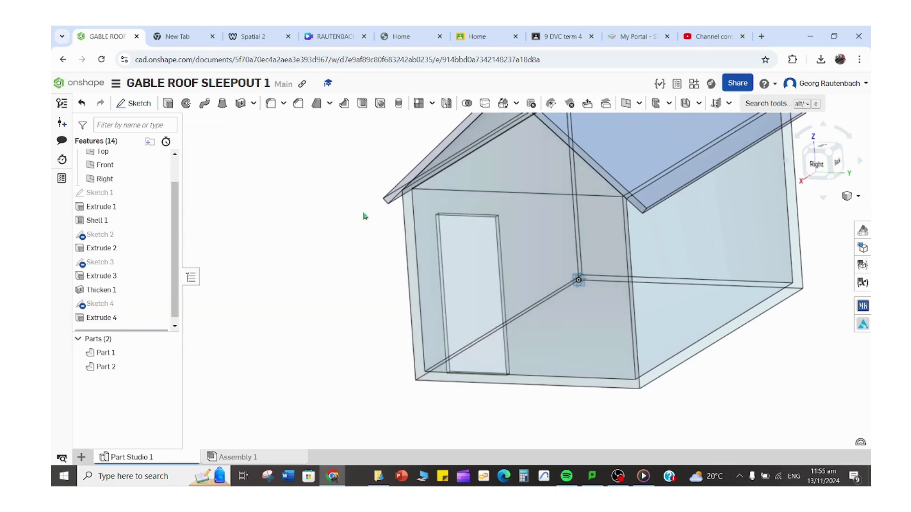
# Examine the door opening and its threshold in the gable-end wall from close up and from several angles.
pyautogui.moveTo(580, 311); pyautogui.dragTo(439, 422, button='right')
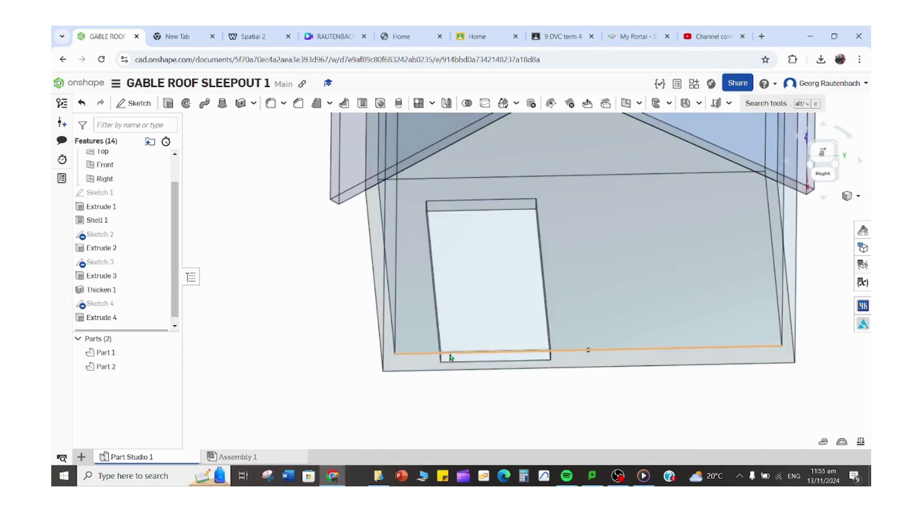
pyautogui.scroll(2, 448, 360)
pyautogui.scroll(-2, 449, 357)
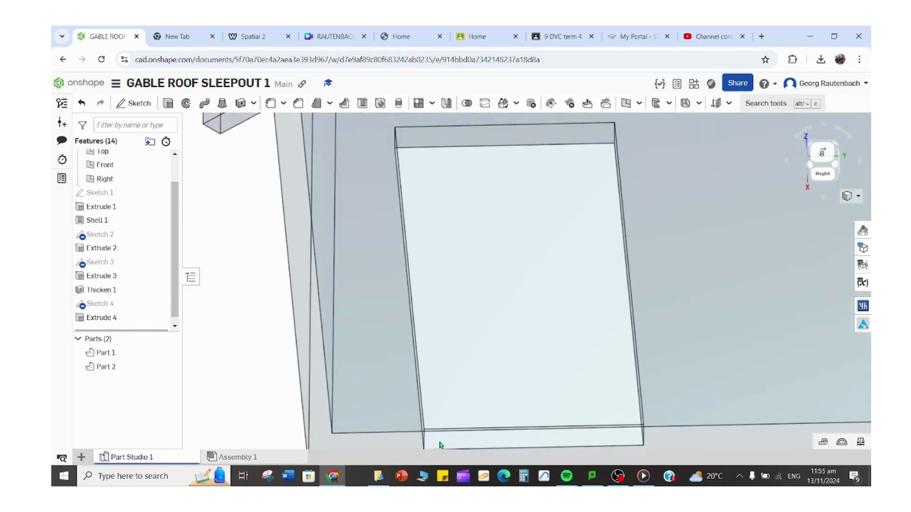
pyautogui.scroll(2, 466, 228)
pyautogui.scroll(-3, 472, 253)
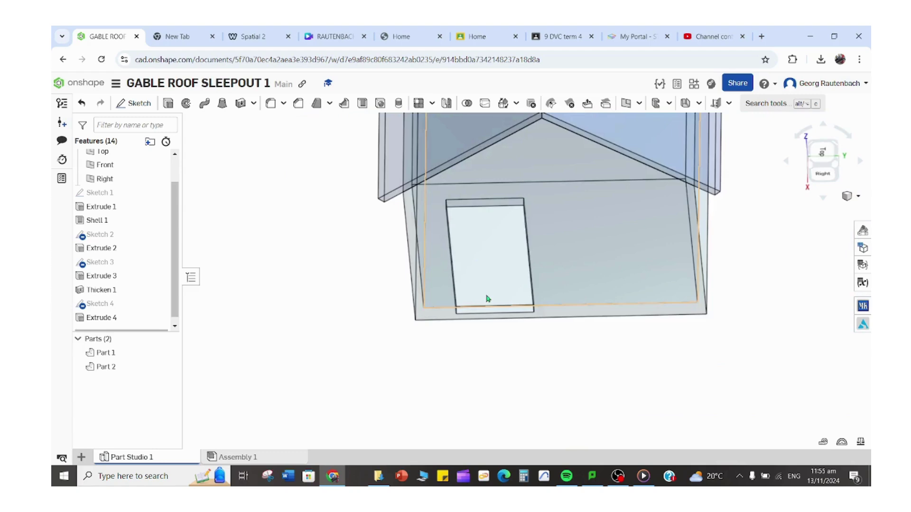
pyautogui.moveTo(486, 297); pyautogui.dragTo(508, 269, button='right')
pyautogui.scroll(-3, 504, 291)
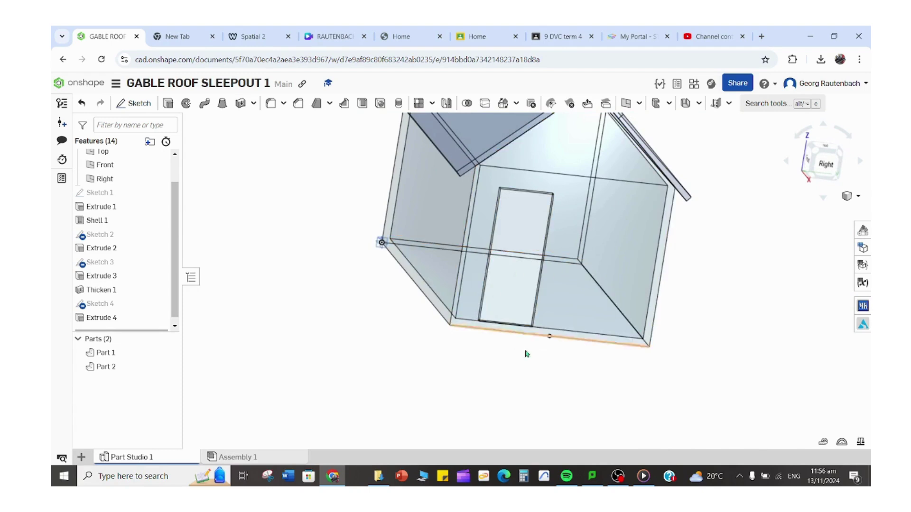
# Display the house model shaded without edges.
pyautogui.click(859, 197)
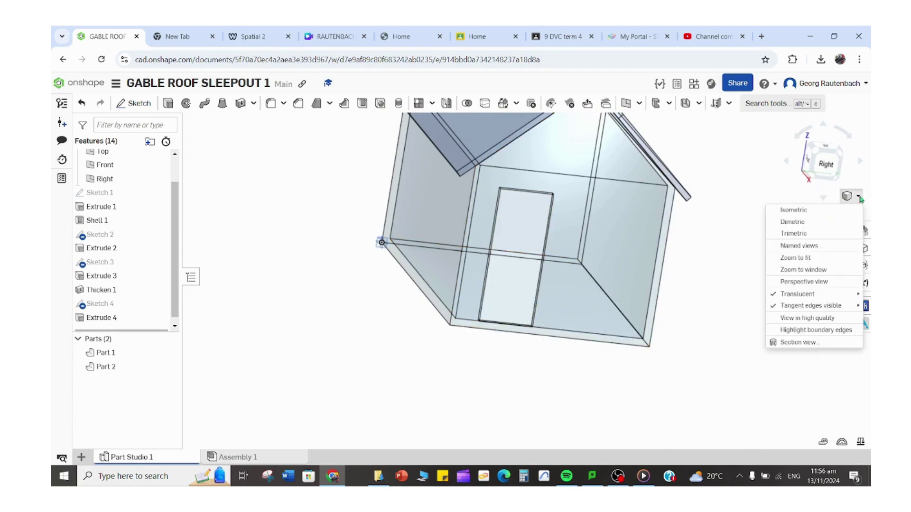
pyautogui.moveTo(827, 292)
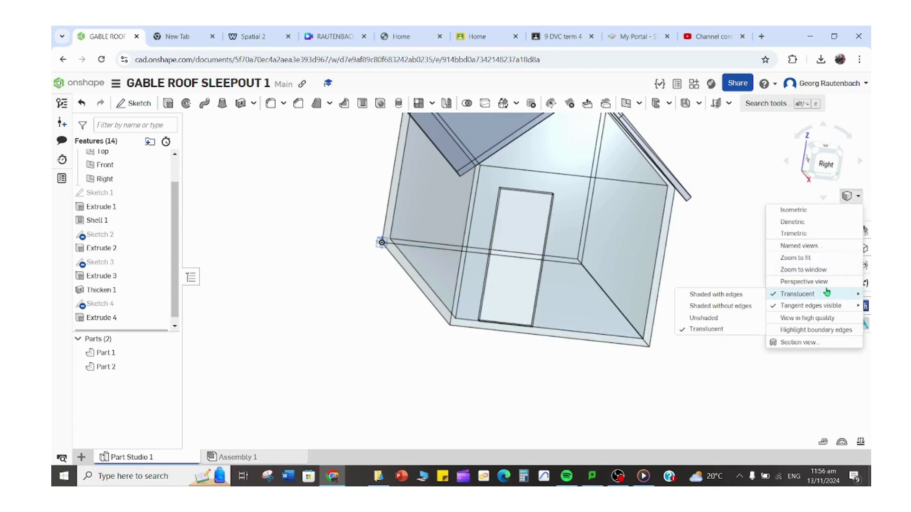
pyautogui.click(730, 309)
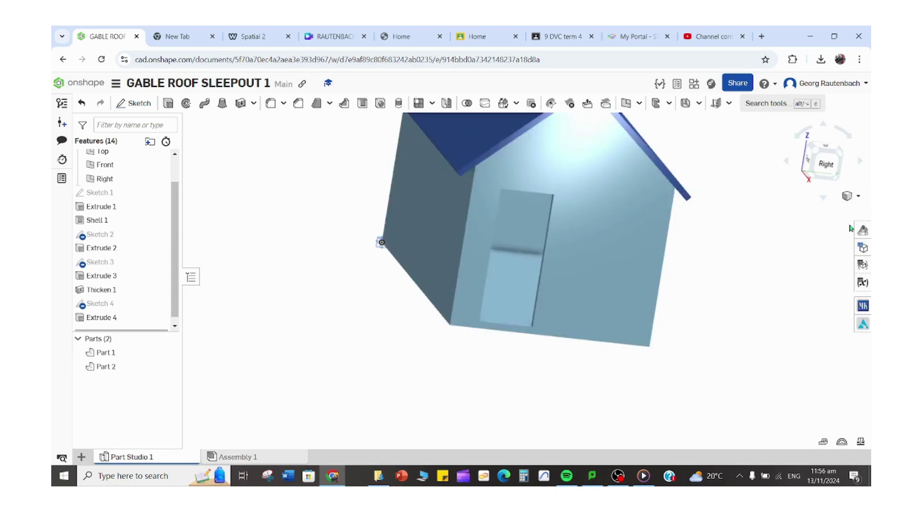
pyautogui.moveTo(822, 201)
pyautogui.mouseDown(button='right')
pyautogui.moveTo(673, 251)
pyautogui.moveTo(664, 325)
pyautogui.mouseUp(button='right')
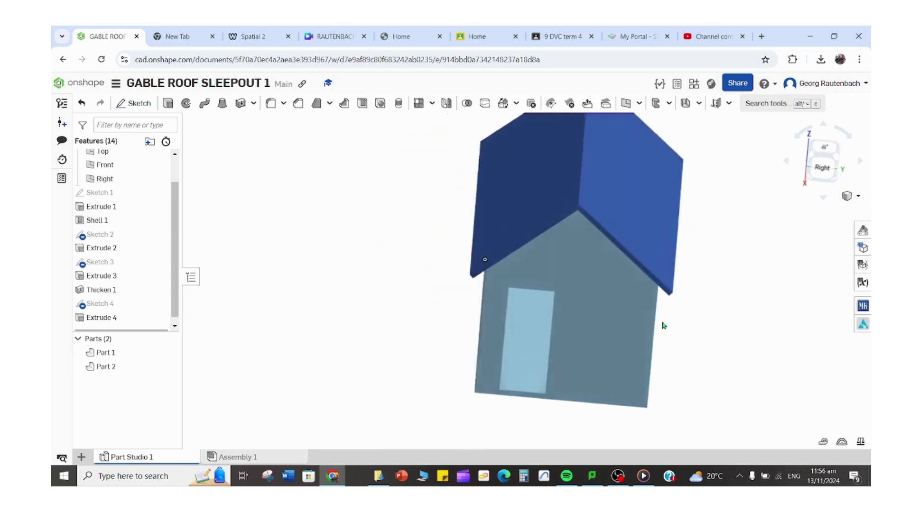
# Display the house model shaded with edges and view the base of the door opening up close.
pyautogui.click(857, 196)
pyautogui.moveTo(819, 299)
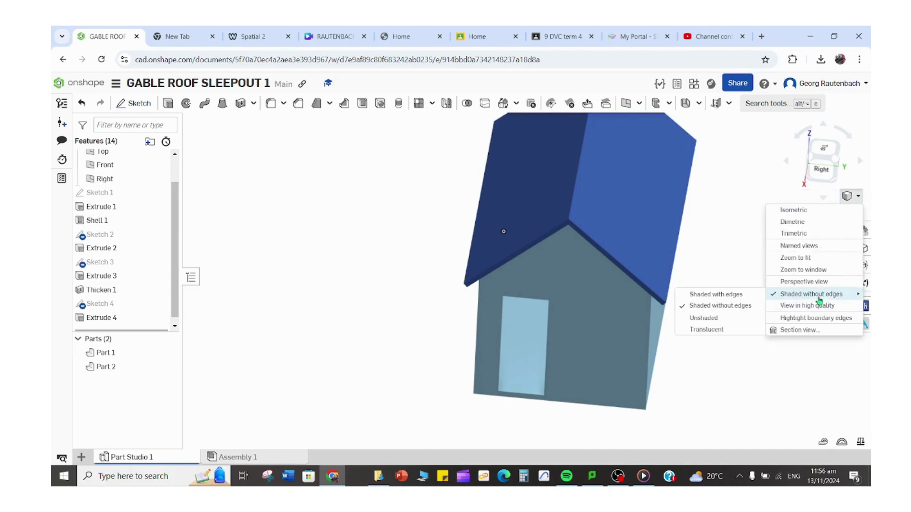
pyautogui.click(729, 295)
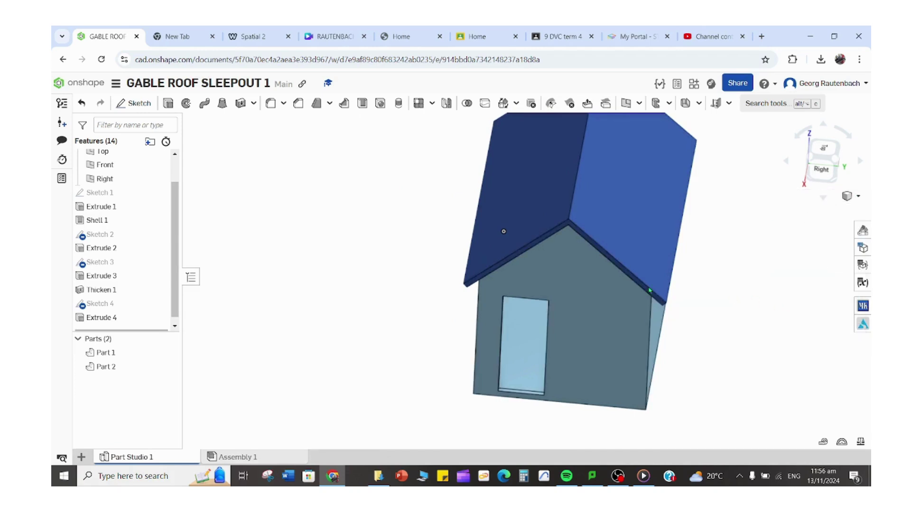
pyautogui.moveTo(584, 333); pyautogui.dragTo(524, 426, button='right')
pyautogui.scroll(3, 524, 299)
pyautogui.scroll(-2, 531, 389)
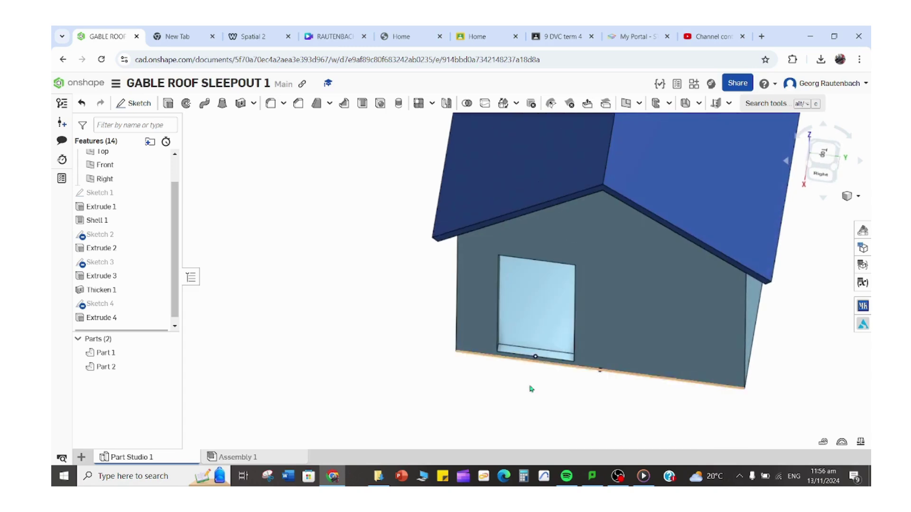
# Start a sketch on the door opening's threshold face and draw a lengthwise construction line about 483 mm long from the midpoint of its short edge.
pyautogui.scroll(5, 531, 389)
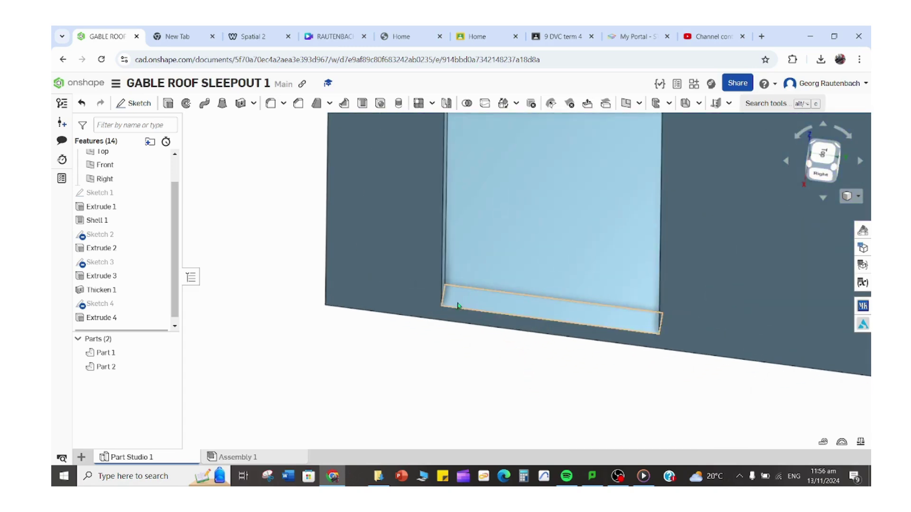
pyautogui.moveTo(457, 305); pyautogui.dragTo(517, 340, button='right')
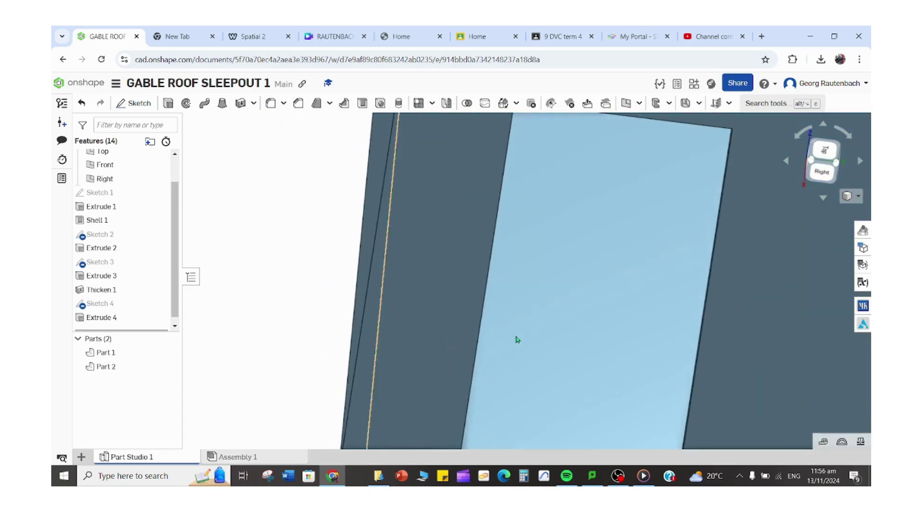
pyautogui.scroll(-5, 520, 332)
pyautogui.scroll(2, 529, 265)
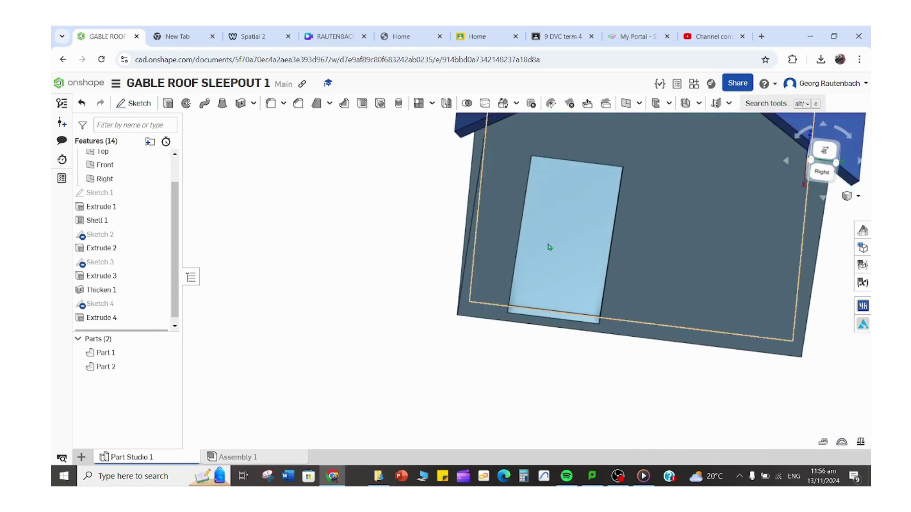
pyautogui.moveTo(549, 246); pyautogui.dragTo(523, 356, button='right')
pyautogui.scroll(5, 523, 355)
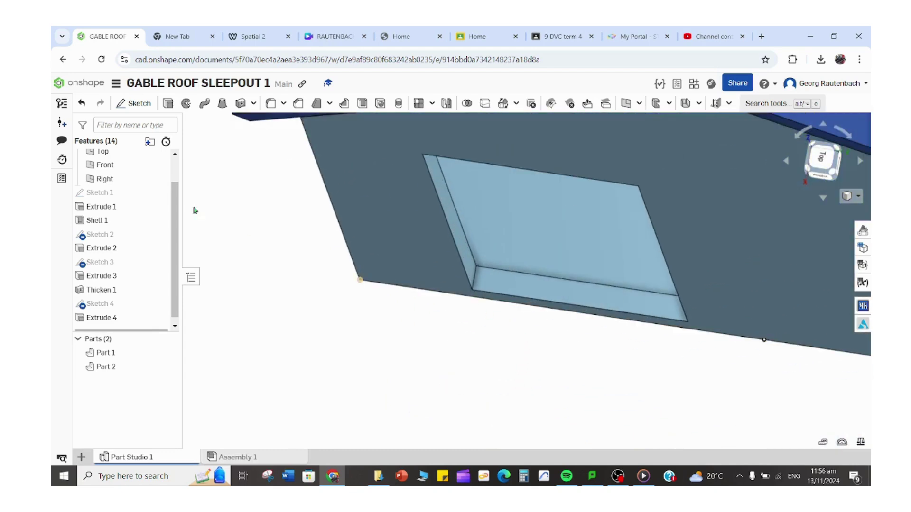
pyautogui.scroll(4, 412, 264)
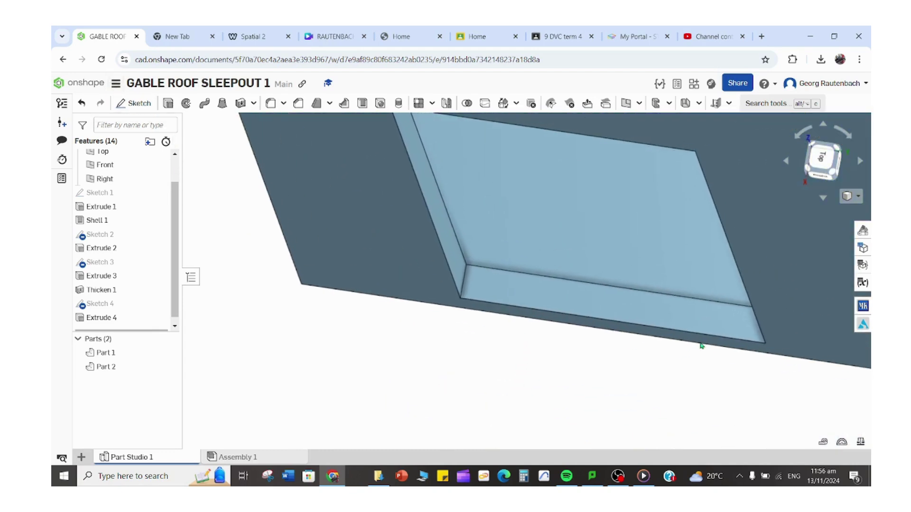
pyautogui.click(135, 105)
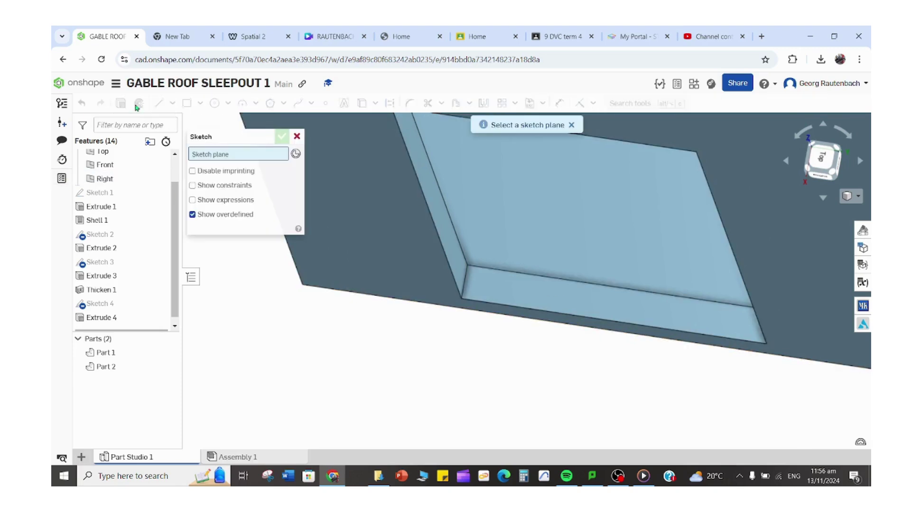
pyautogui.click(561, 310)
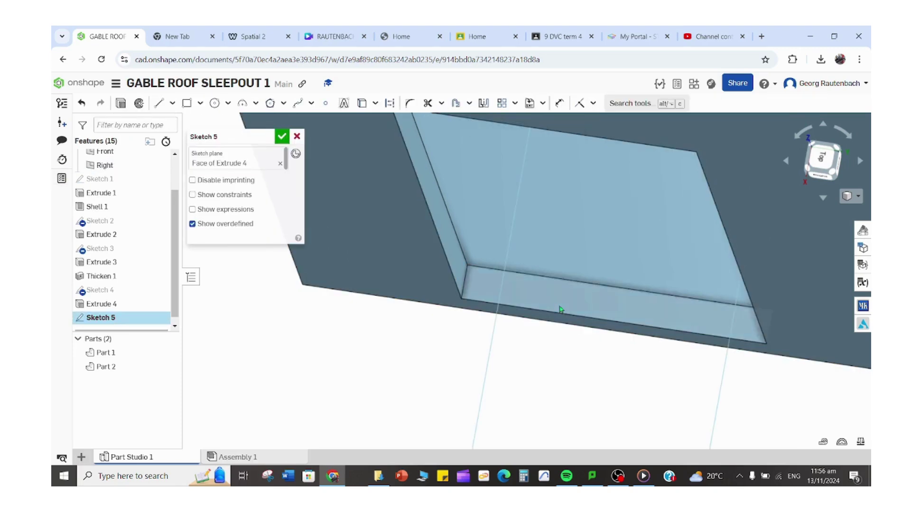
pyautogui.click(162, 103)
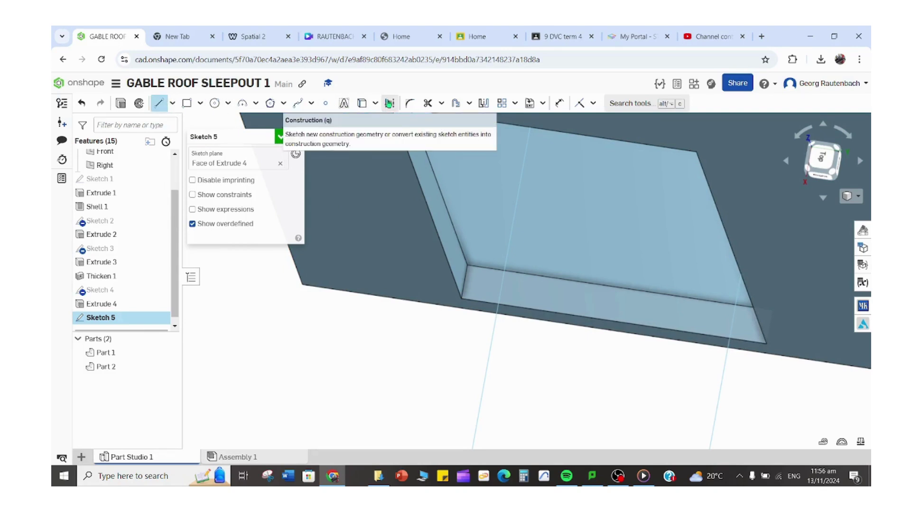
pyautogui.click(389, 103)
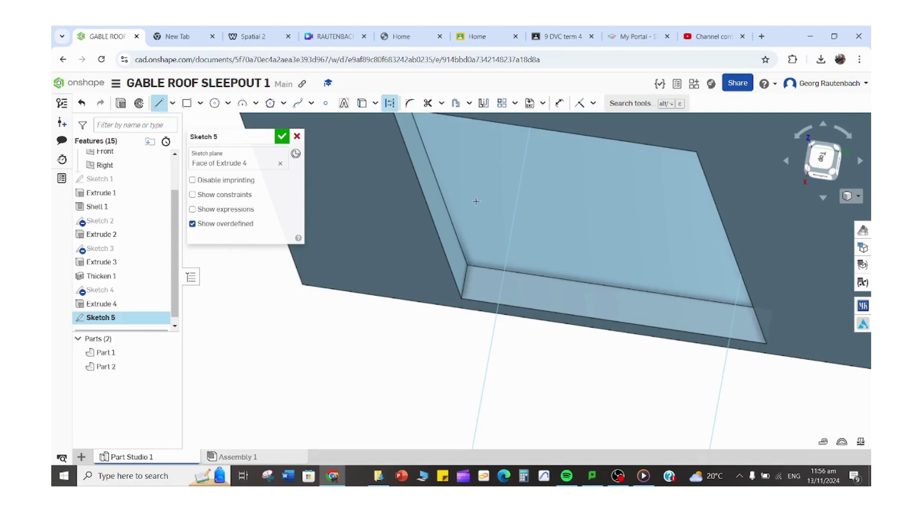
pyautogui.click(464, 282)
pyautogui.click(634, 308)
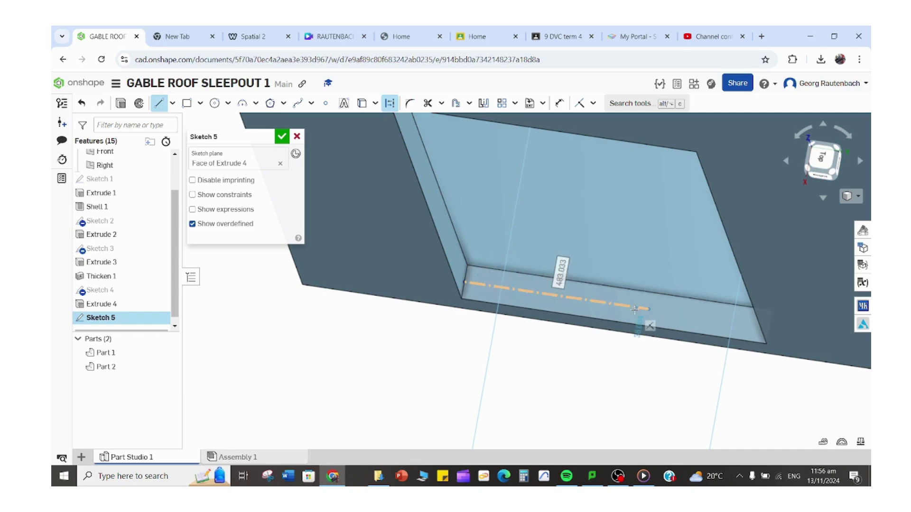
pyautogui.press('Escape')
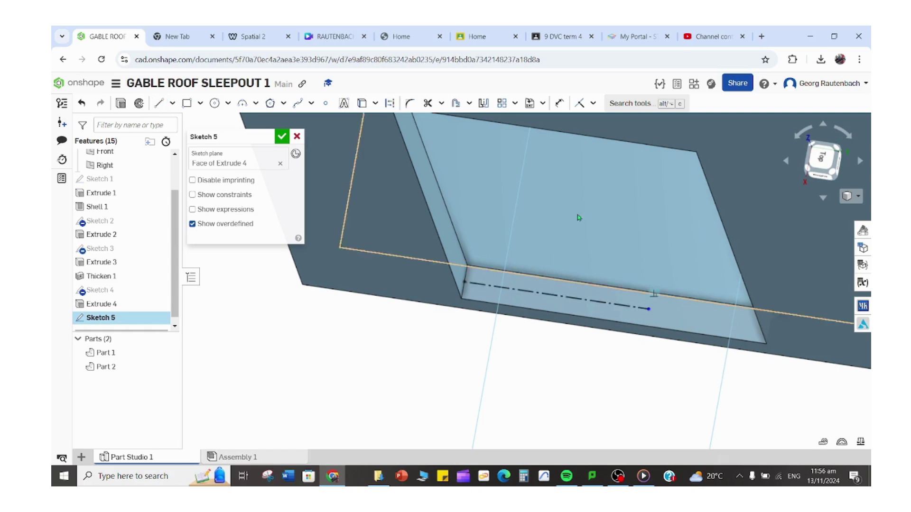
# Draw a second construction line across the threshold face from one long edge to the other, crossing the lengthwise line near its starting end.
pyautogui.scroll(3, 541, 341)
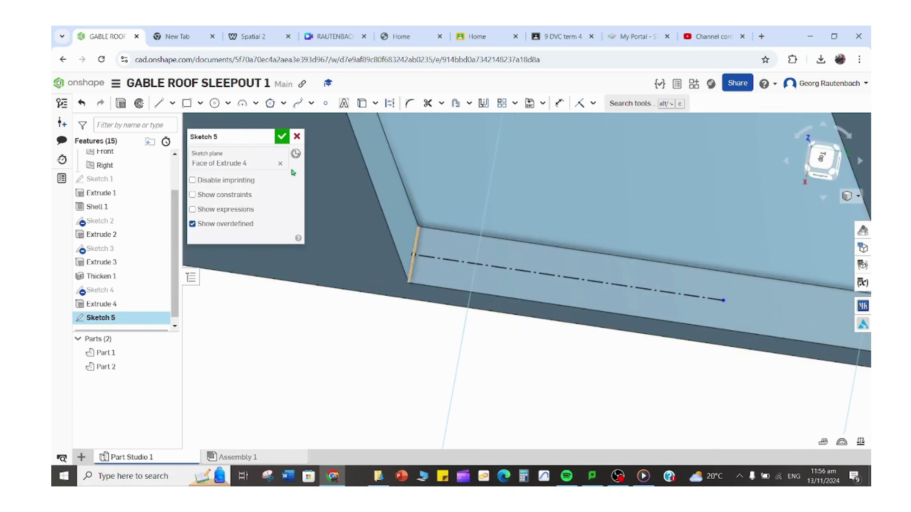
pyautogui.click(158, 103)
pyautogui.click(392, 103)
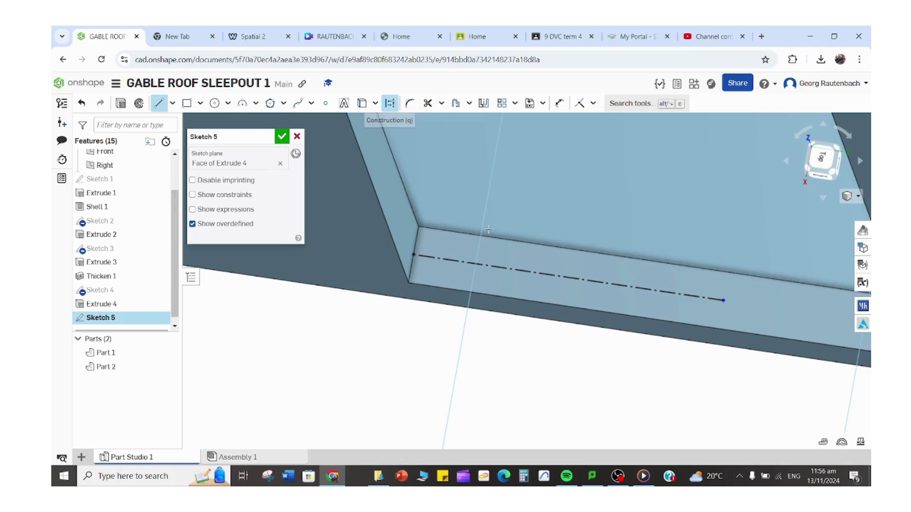
pyautogui.click(463, 231)
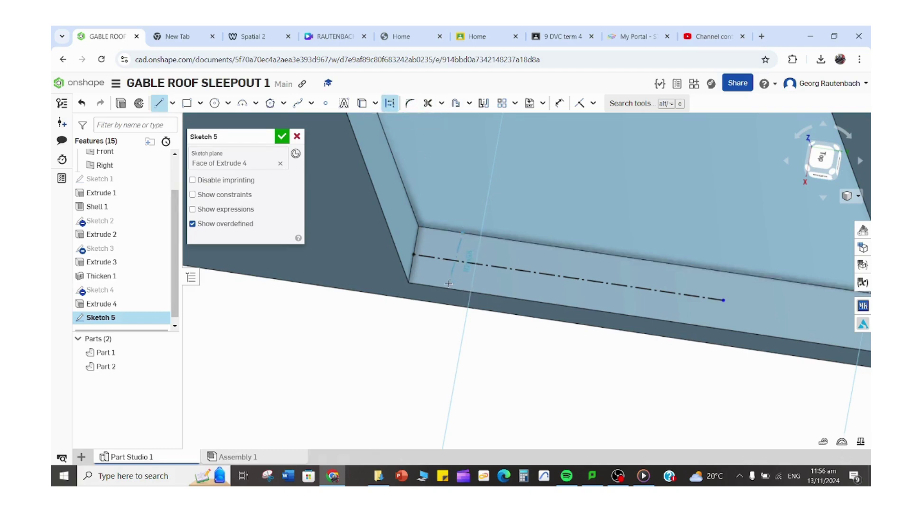
pyautogui.click(453, 288)
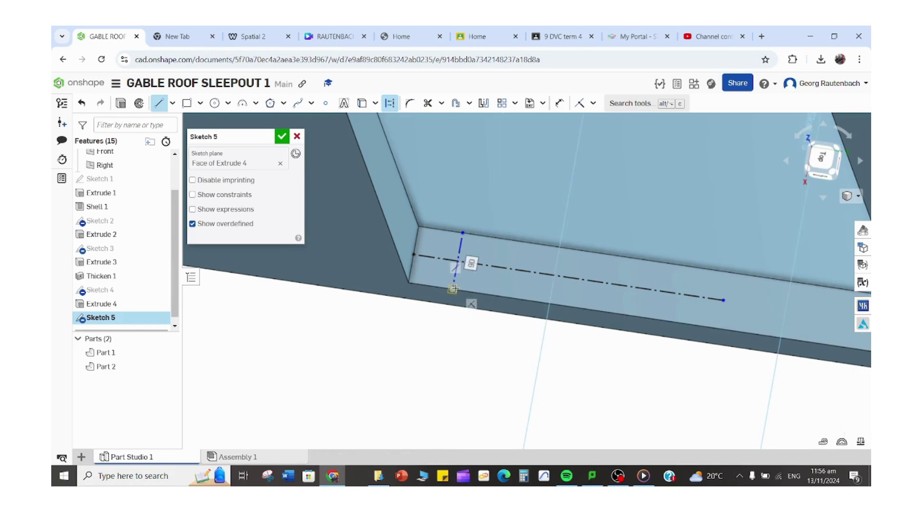
pyautogui.press('Escape')
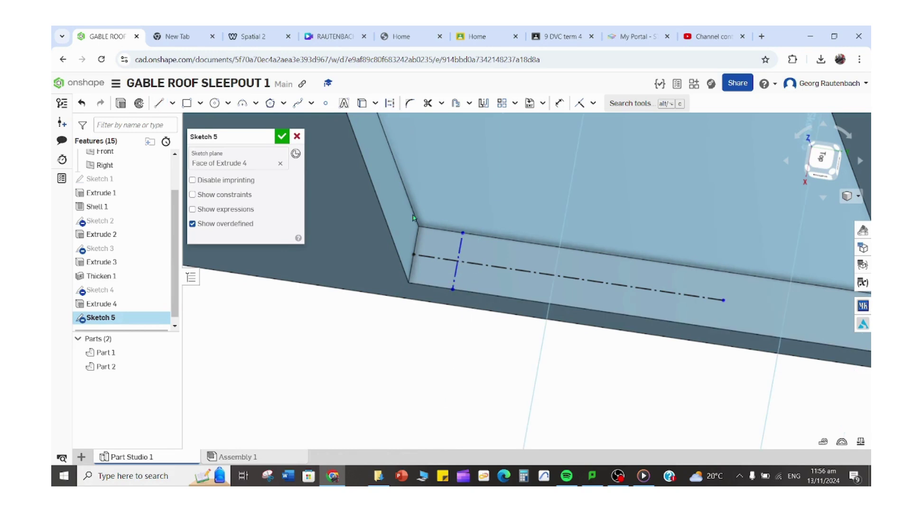
# Dimension the cross line at 60 mm from the threshold's outer corner.
pyautogui.click(560, 104)
pyautogui.click(408, 284)
pyautogui.click(454, 290)
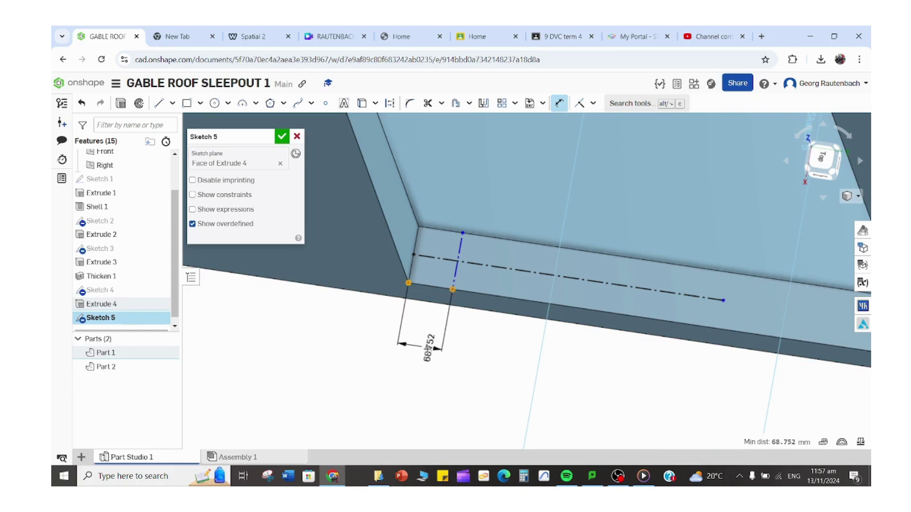
pyautogui.click(422, 352)
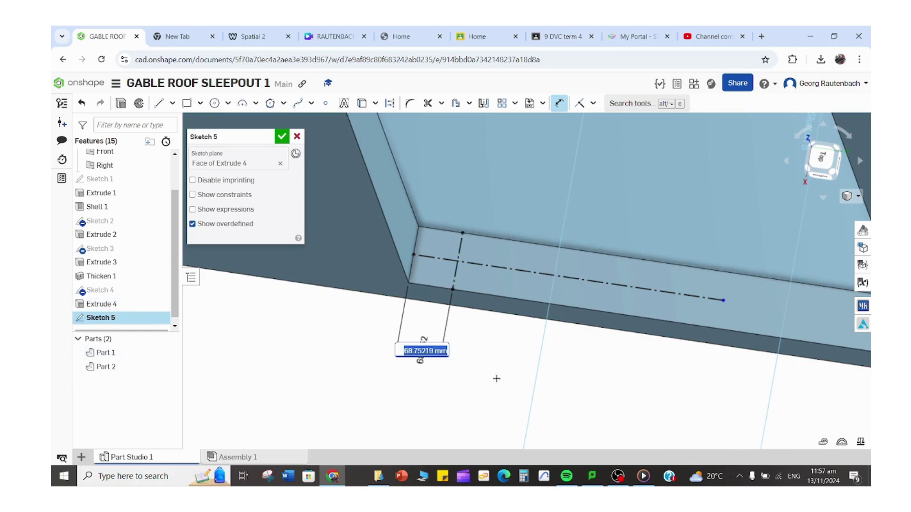
pyautogui.write('60')
pyautogui.press('Return')
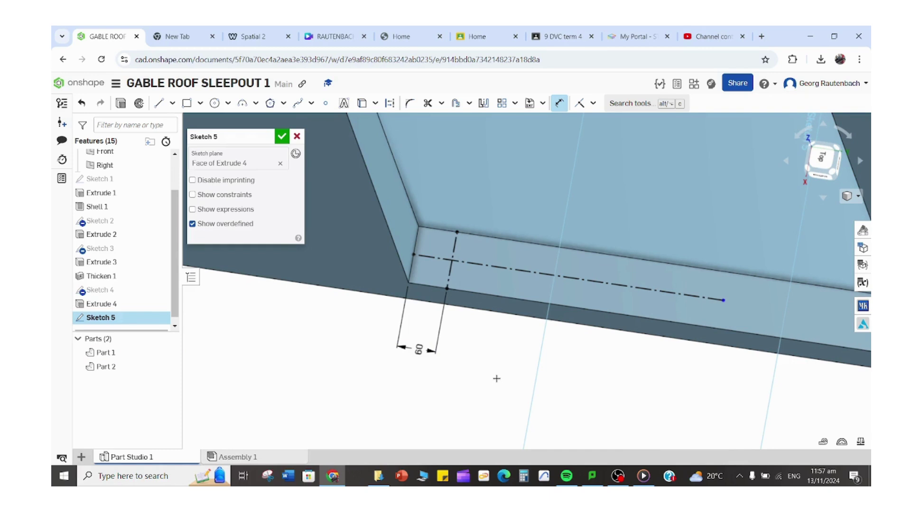
# Draw a 40 mm diameter circle centred where the two construction lines cross on the threshold.
pyautogui.click(214, 103)
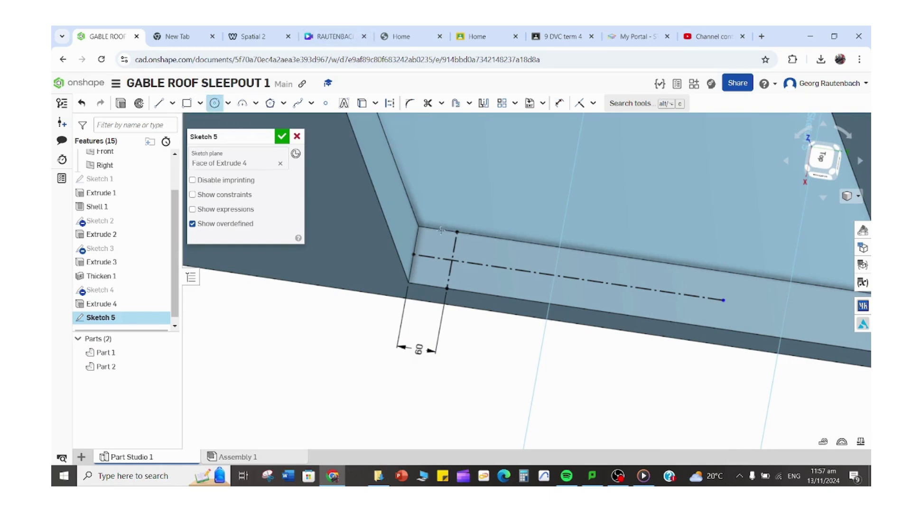
pyautogui.click(451, 259)
pyautogui.click(470, 261)
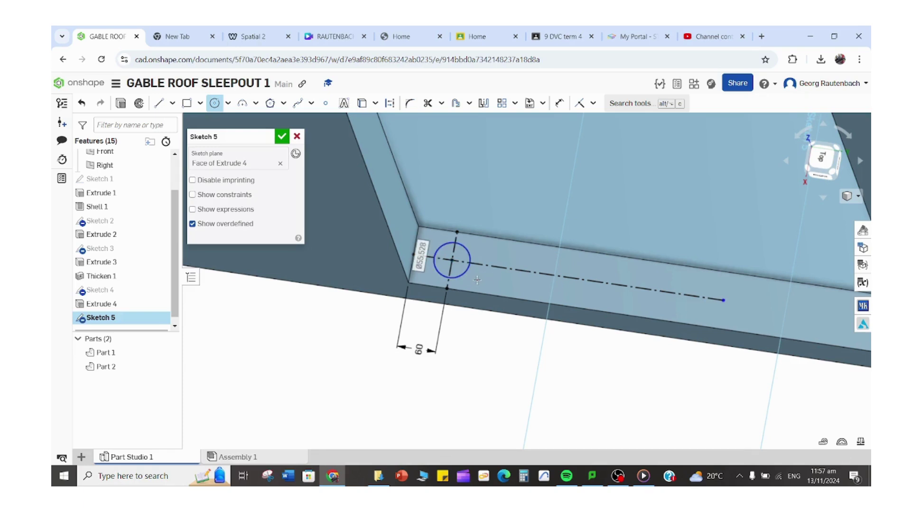
pyautogui.write('4')
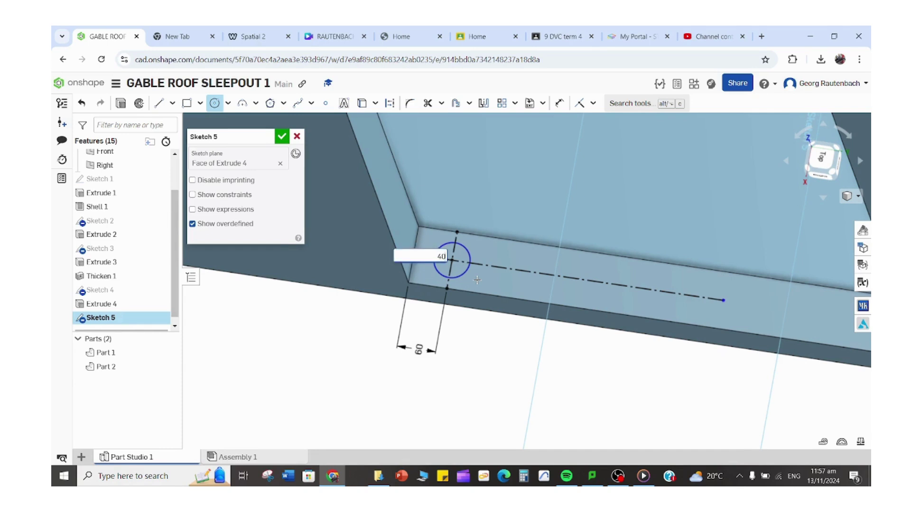
pyautogui.write('0')
pyautogui.press('Return')
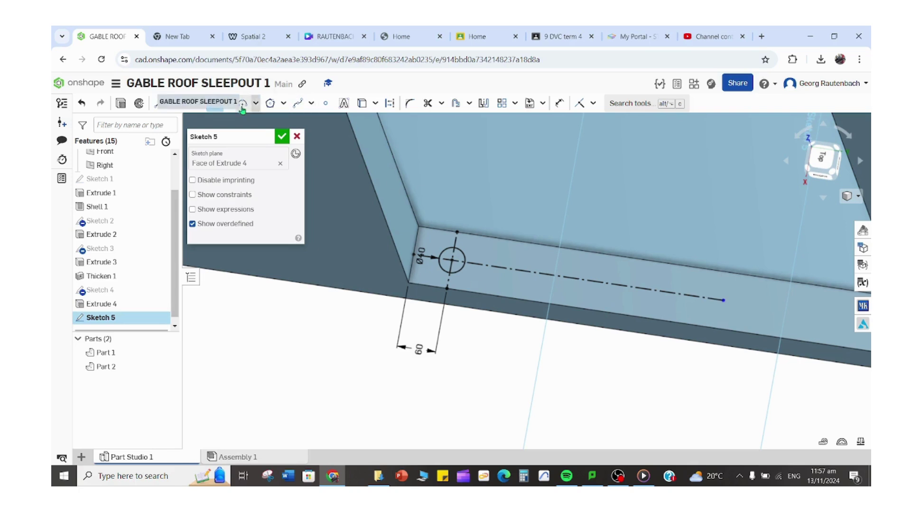
pyautogui.press('Return')
# Cut the sketched circle 25 mm deep into the threshold with a blind Extrude set to remove material.
pyautogui.hotkey('shift', 'e')
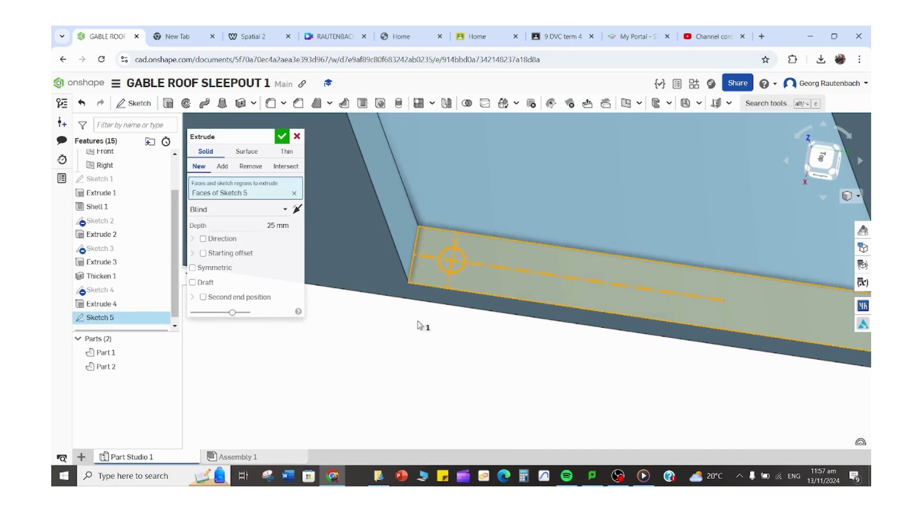
pyautogui.click(251, 166)
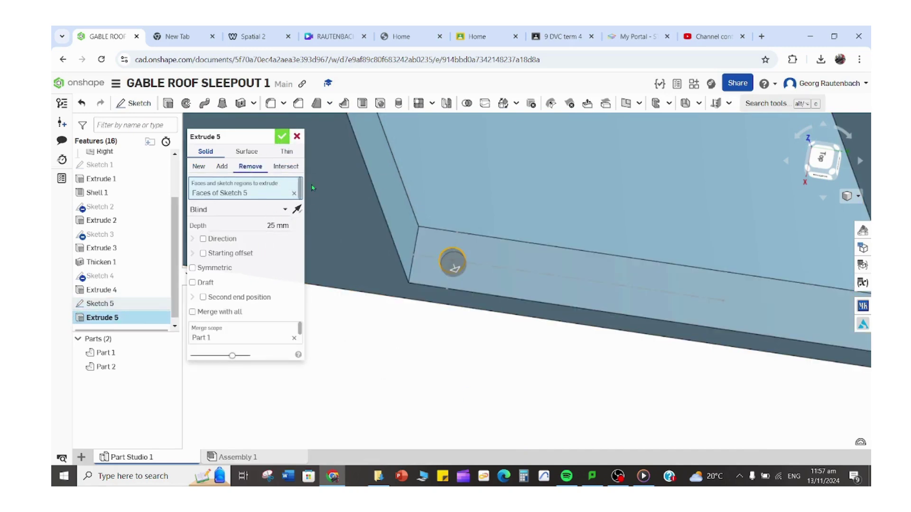
pyautogui.click(282, 136)
# Start a sketch on the underside of the door opening's head and draw a lengthwise construction line from the midpoint of its short edge.
pyautogui.moveTo(528, 387); pyautogui.dragTo(528, 330, button='right')
pyautogui.moveTo(528, 329); pyautogui.dragTo(477, 447, button='middle')
pyautogui.moveTo(477, 447); pyautogui.dragTo(488, 254, button='right')
pyautogui.click(492, 251)
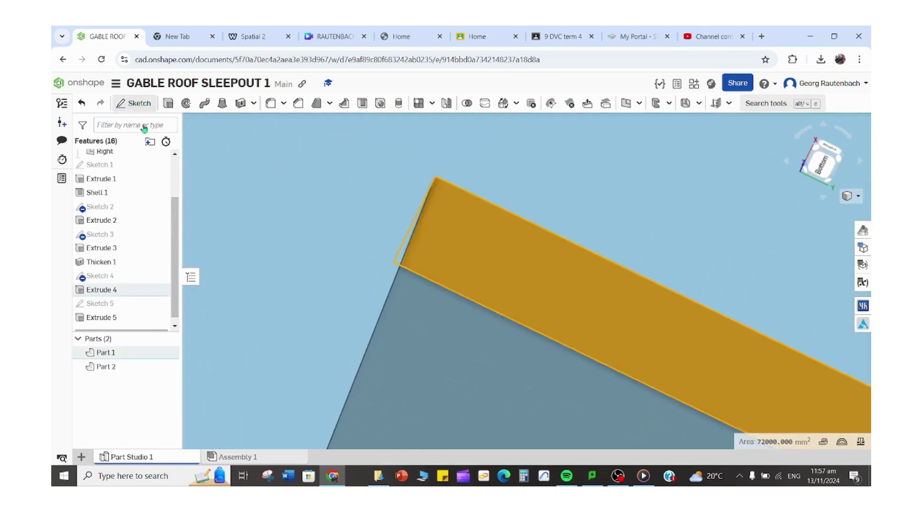
pyautogui.click(127, 104)
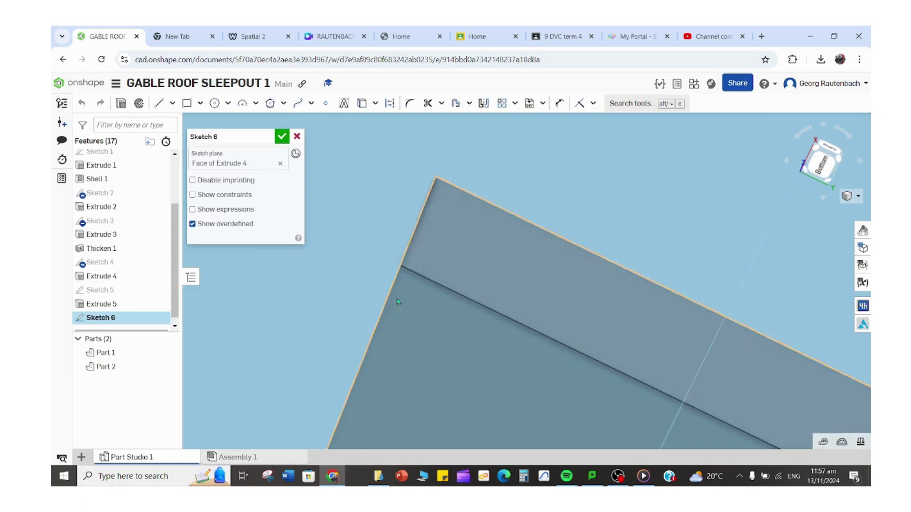
pyautogui.click(156, 105)
pyautogui.click(390, 103)
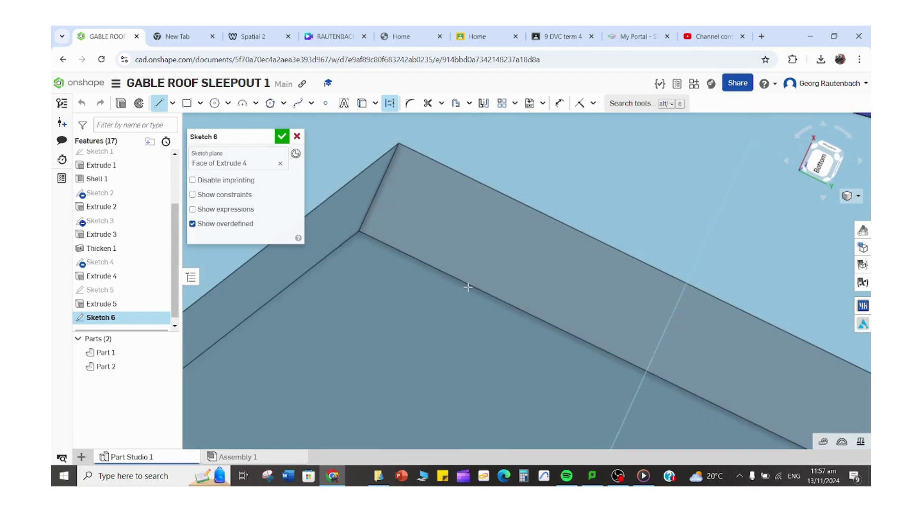
pyautogui.click(379, 186)
pyautogui.click(490, 243)
pyautogui.press('Escape')
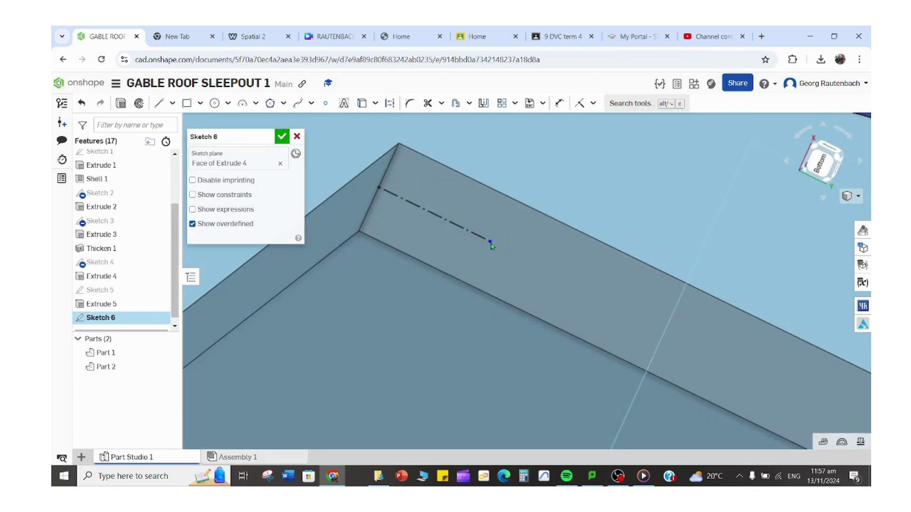
# Draw a construction line across the head's underside between its long edges, crossing the lengthwise line.
pyautogui.click(159, 103)
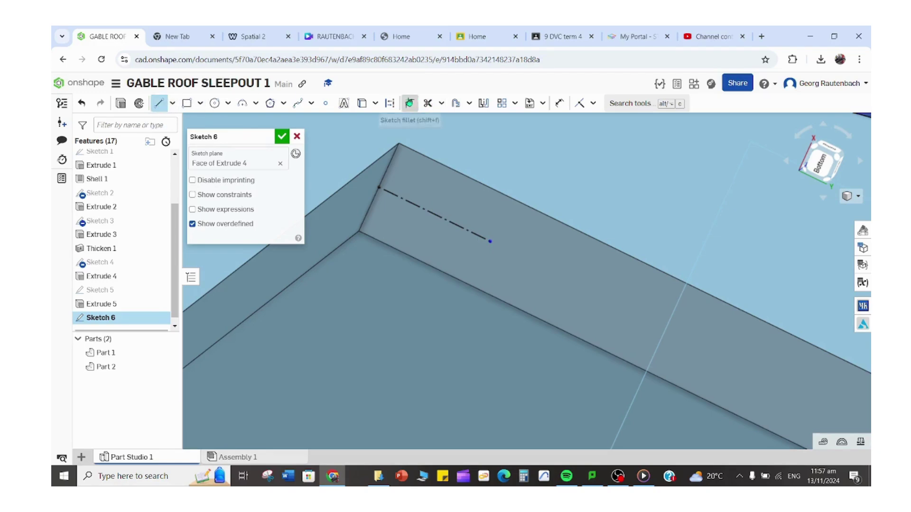
pyautogui.click(389, 103)
pyautogui.click(446, 168)
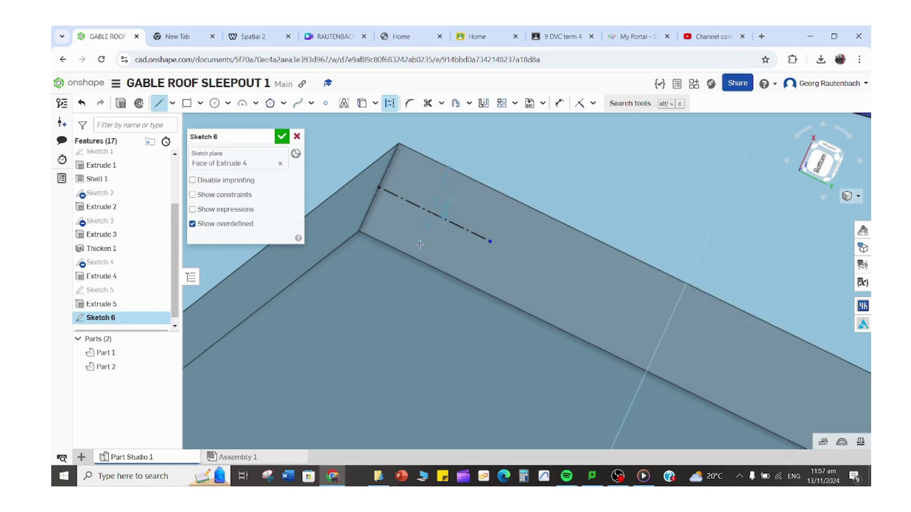
pyautogui.click(407, 255)
pyautogui.press('Escape')
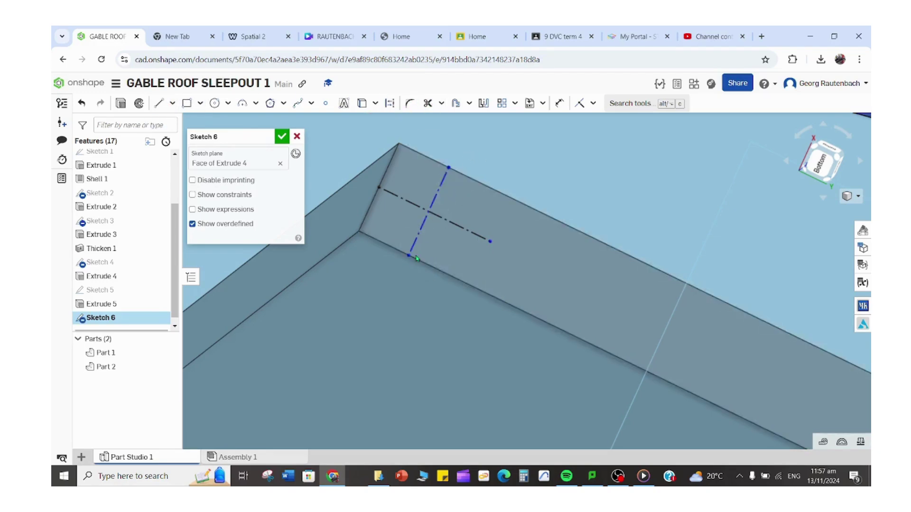
# Dimension the crosswise construction line 60 mm from the corner at the short edge of the door head's underside.
pyautogui.click(559, 103)
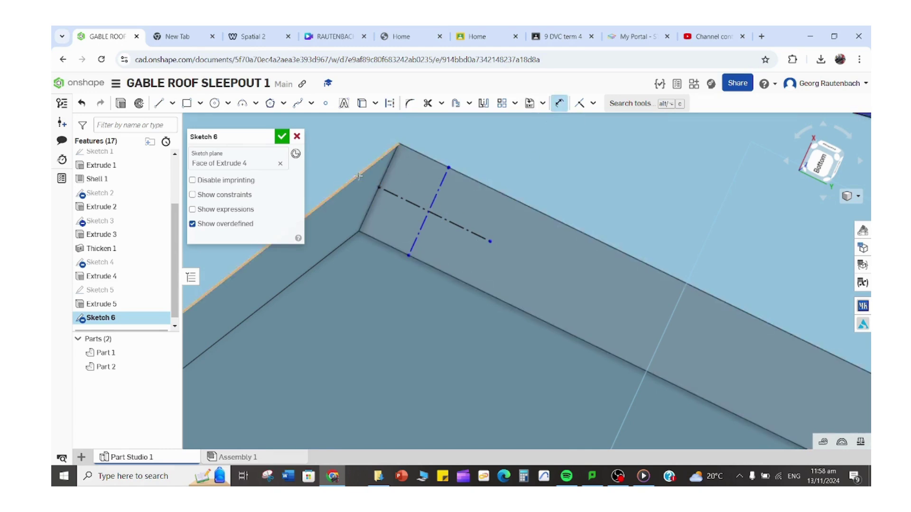
pyautogui.click(399, 144)
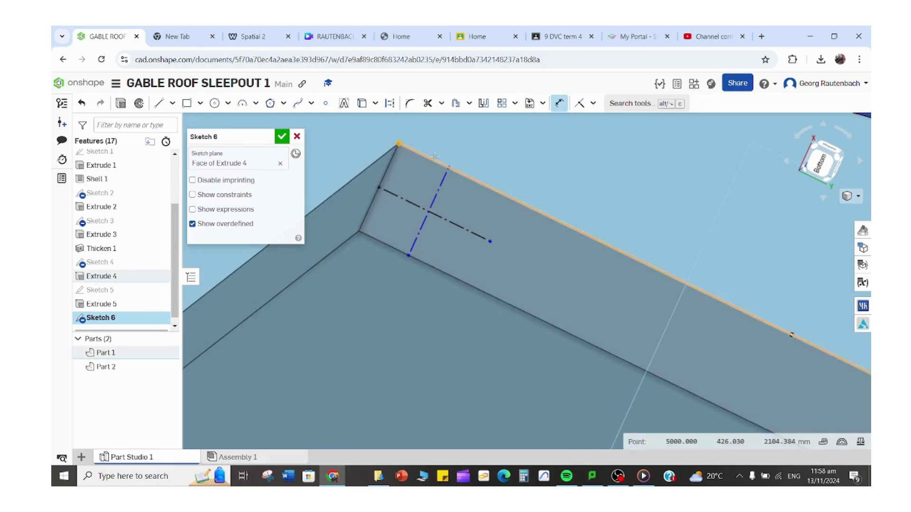
pyautogui.click(448, 167)
pyautogui.click(454, 147)
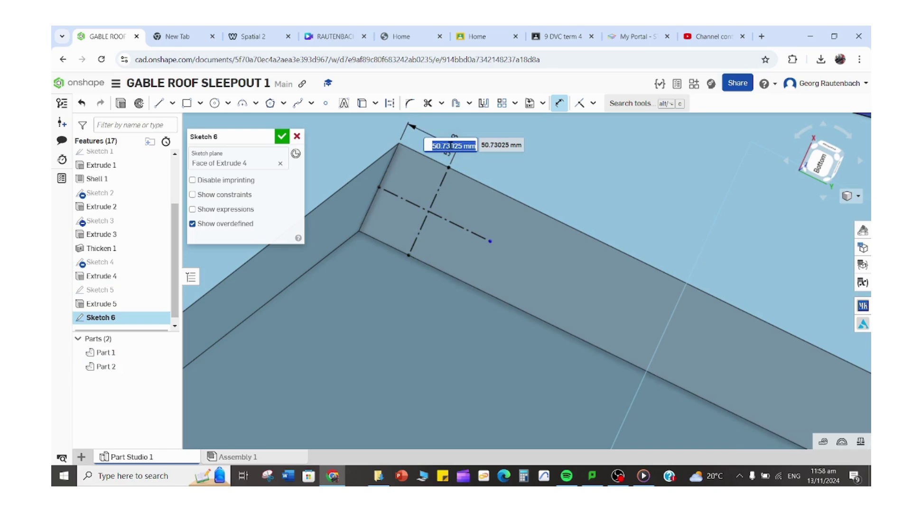
pyautogui.write('60')
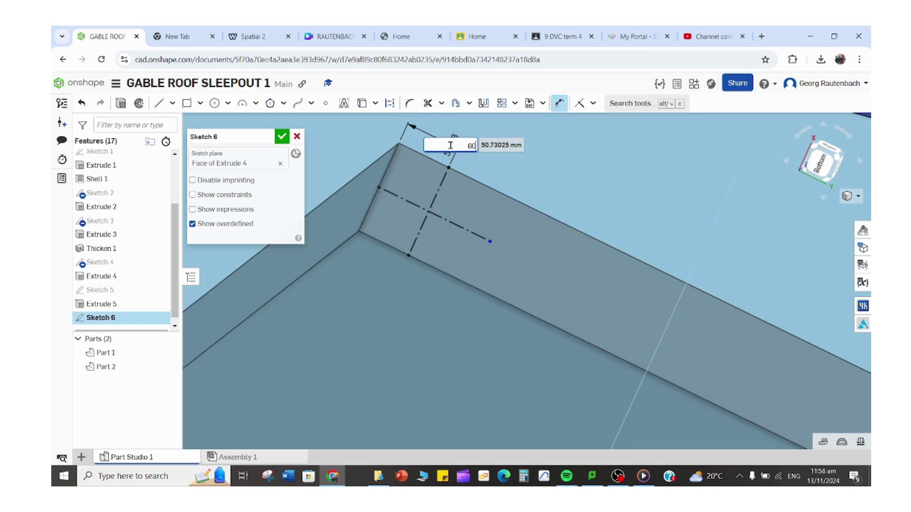
pyautogui.press('Return')
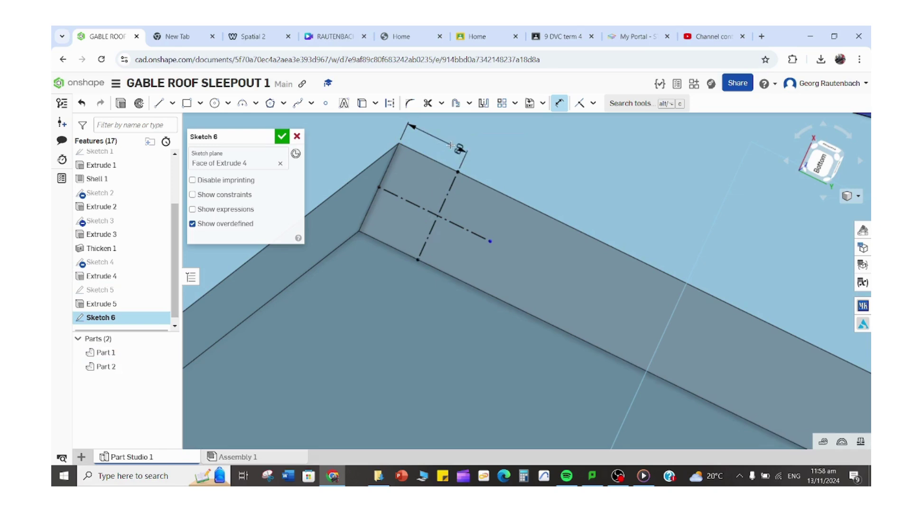
# Draw a 40 mm diameter circle centred where the two construction lines cross on the head's underside.
pyautogui.click(216, 103)
pyautogui.click(437, 215)
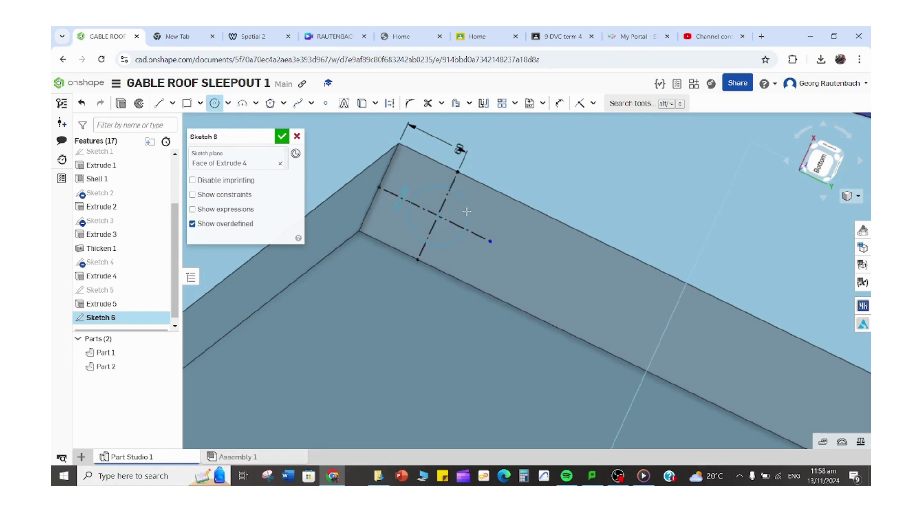
pyautogui.write('40')
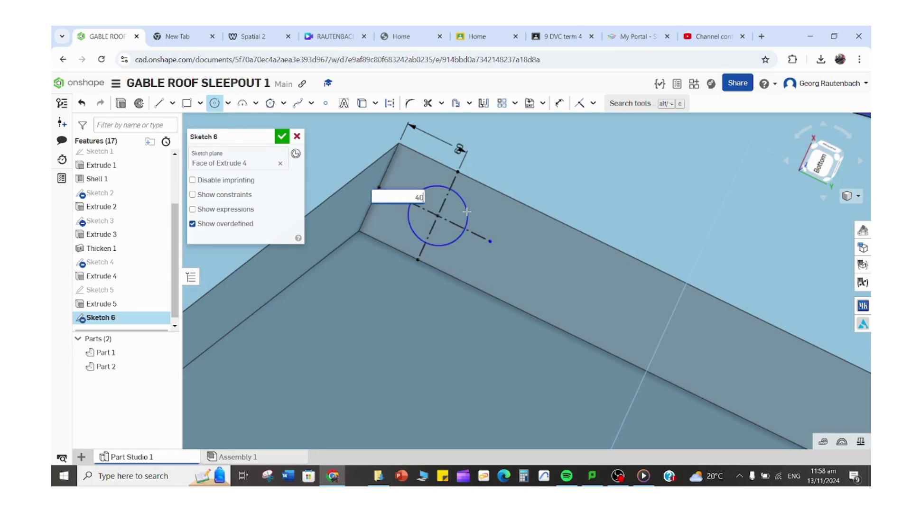
pyautogui.press('Return')
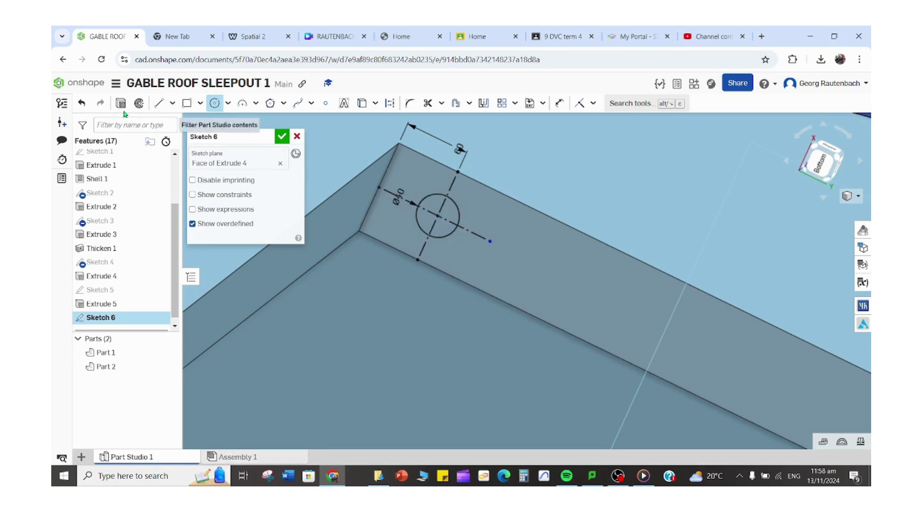
# Cut the sketched circle 25 mm deep into the door head with a blind Extrude set to remove material.
pyautogui.click(282, 136)
pyautogui.click(240, 103)
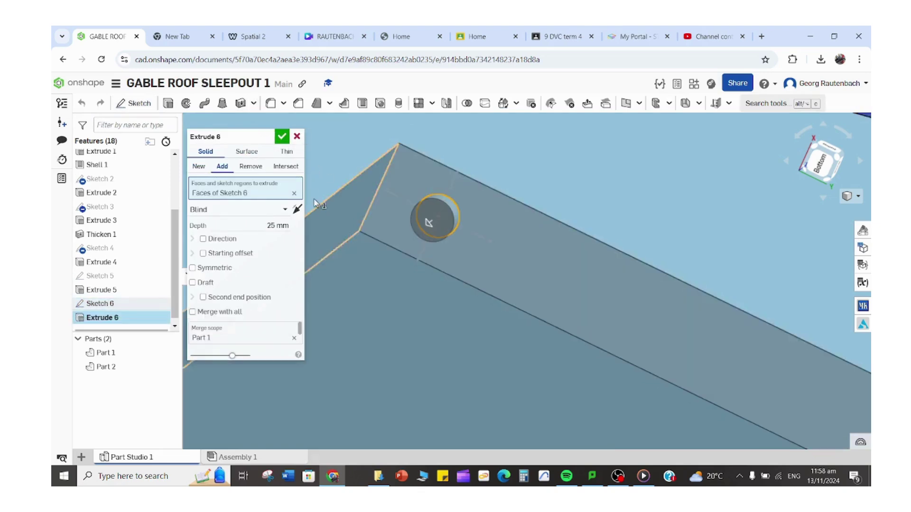
pyautogui.click(250, 167)
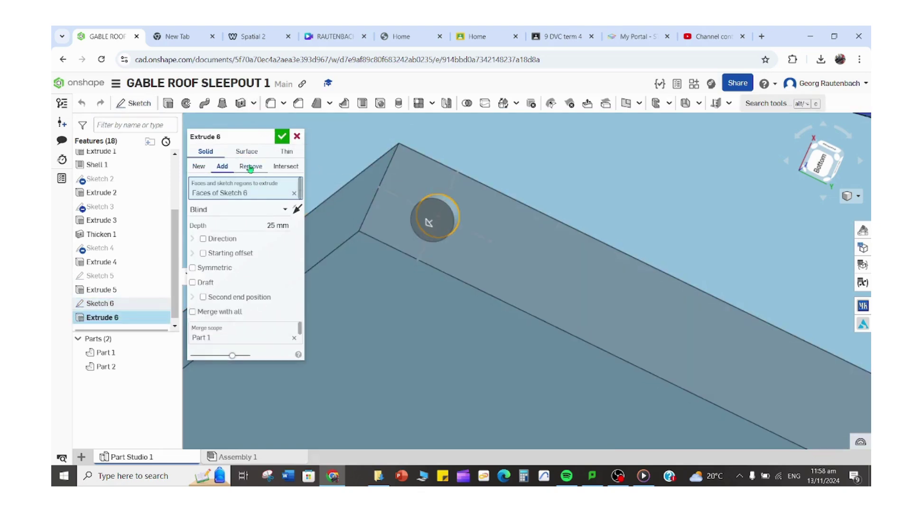
pyautogui.click(282, 137)
# Sketch a window rectangle about 738 mm wide and 818 mm high on the gable-end wall beside the door, level with the door's top edge.
pyautogui.scroll(-5, 503, 145)
pyautogui.scroll(-3, 493, 142)
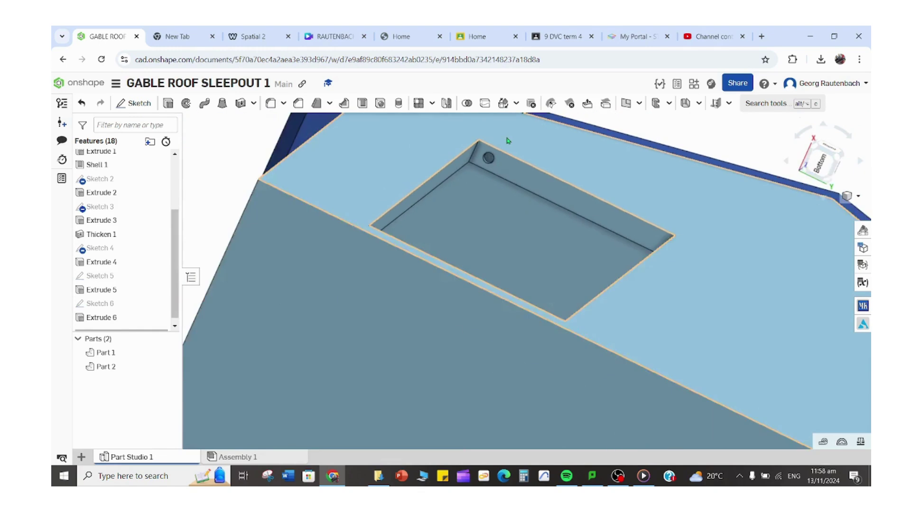
pyautogui.moveTo(482, 142); pyautogui.dragTo(516, 234, button='right')
pyautogui.scroll(-3, 516, 233)
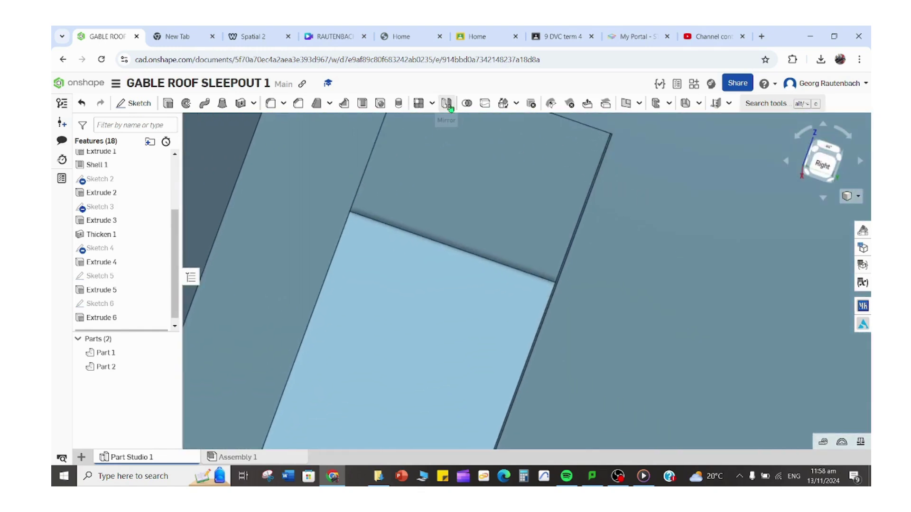
pyautogui.scroll(-5, 478, 208)
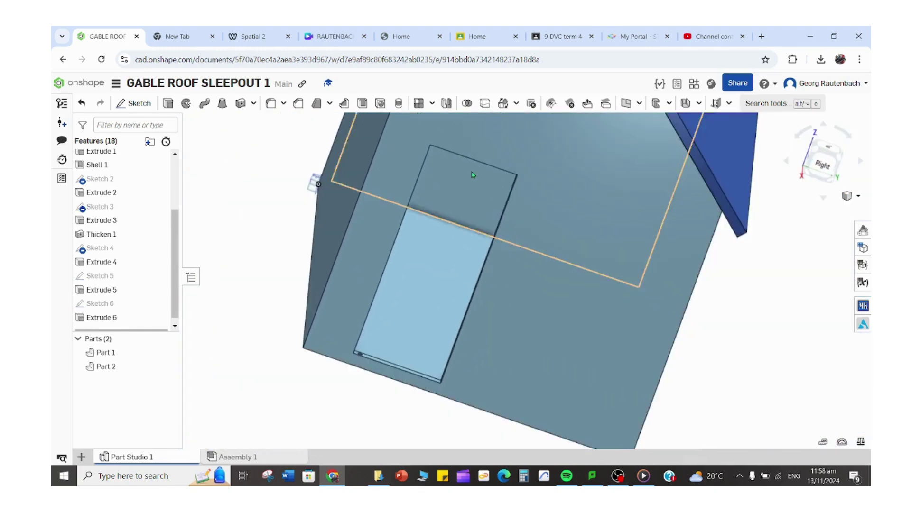
pyautogui.click(129, 104)
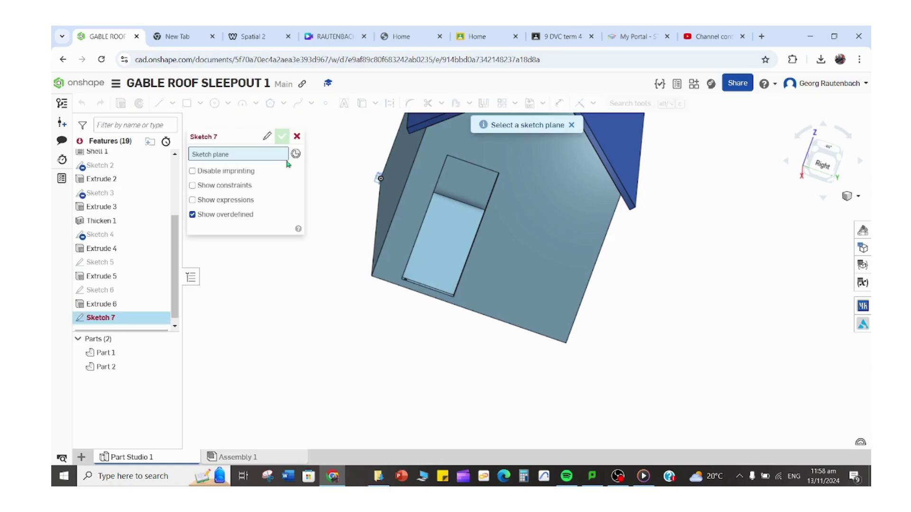
pyautogui.click(830, 176)
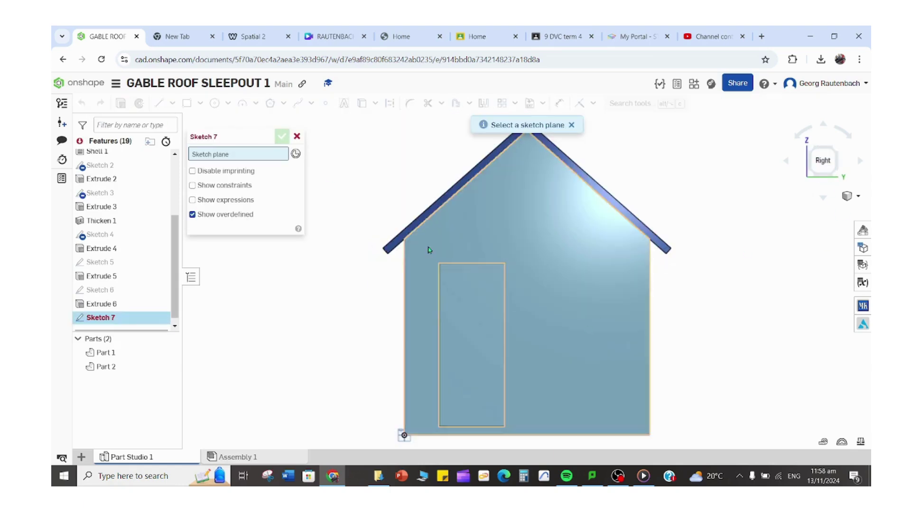
pyautogui.click(587, 318)
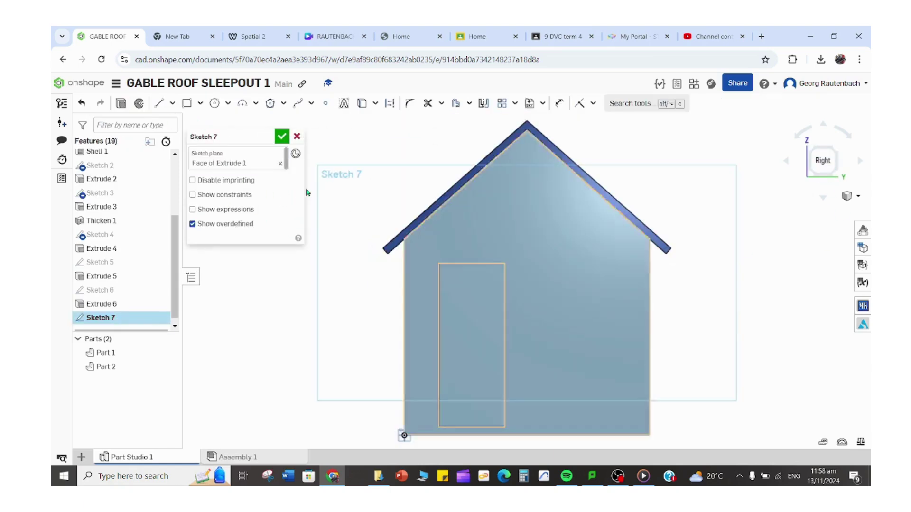
pyautogui.click(185, 104)
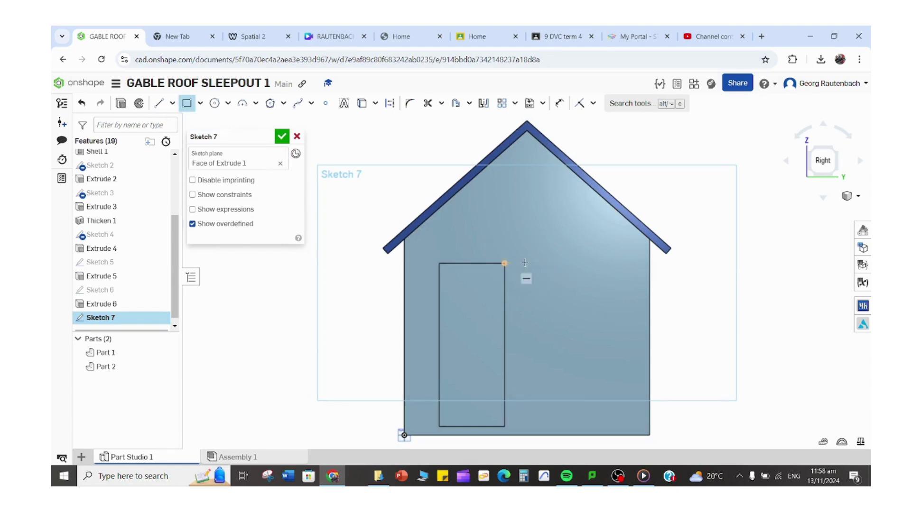
pyautogui.click(553, 262)
pyautogui.click(613, 331)
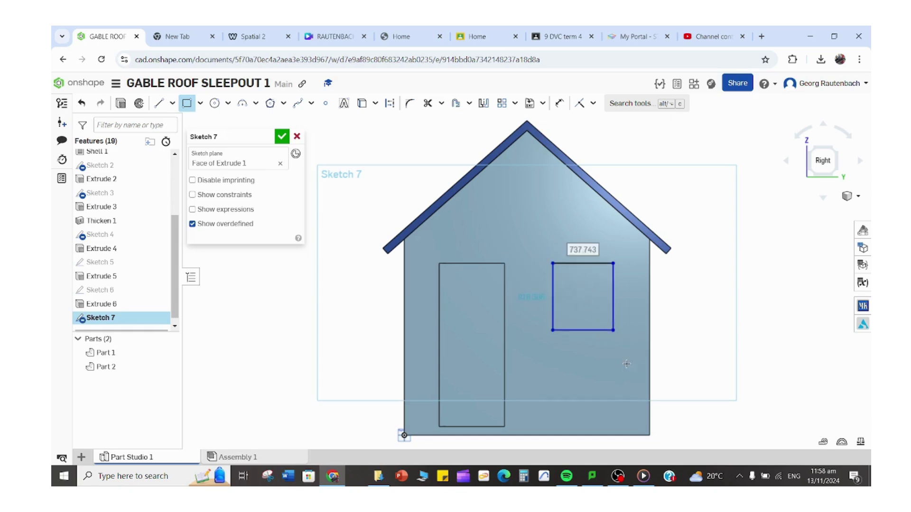
pyautogui.press('Tab')
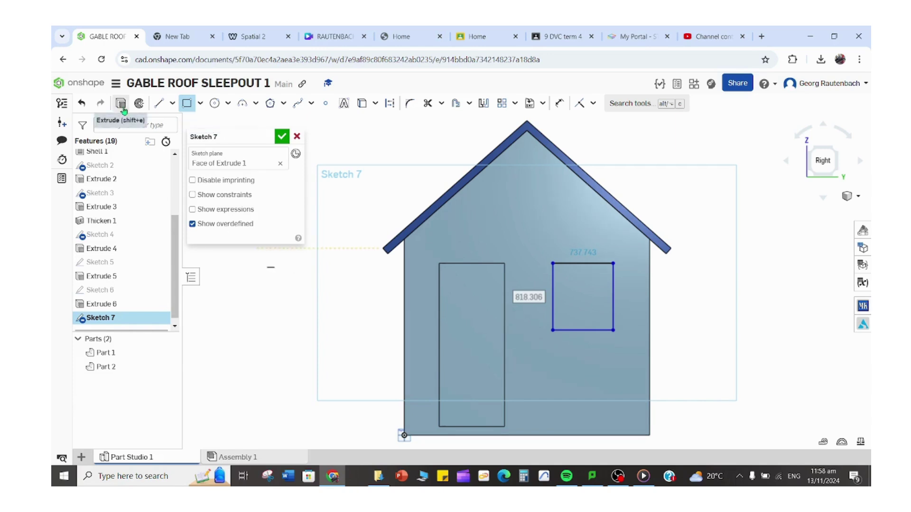
pyautogui.press('Return')
# Cut the window rectangle through the gable-end wall with a 90 mm blind Extrude set to remove material.
pyautogui.click(168, 103)
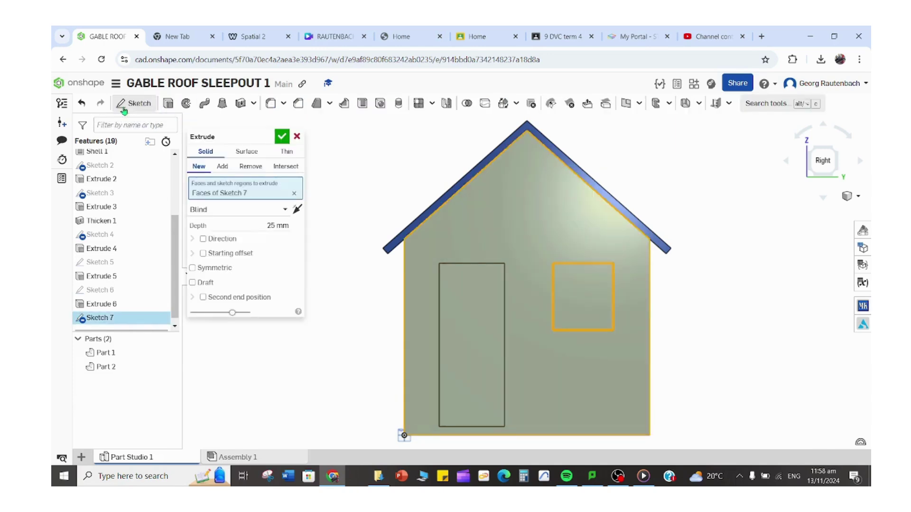
pyautogui.click(250, 167)
pyautogui.click(268, 226)
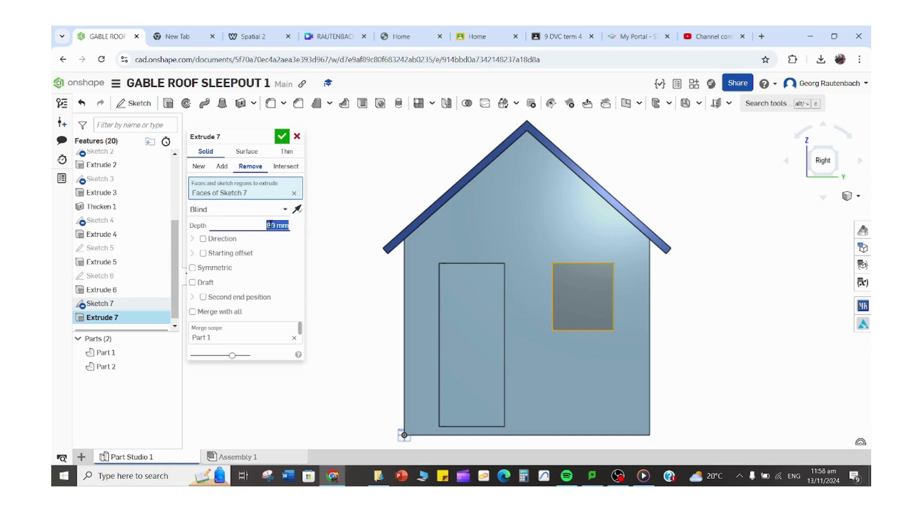
pyautogui.click(282, 136)
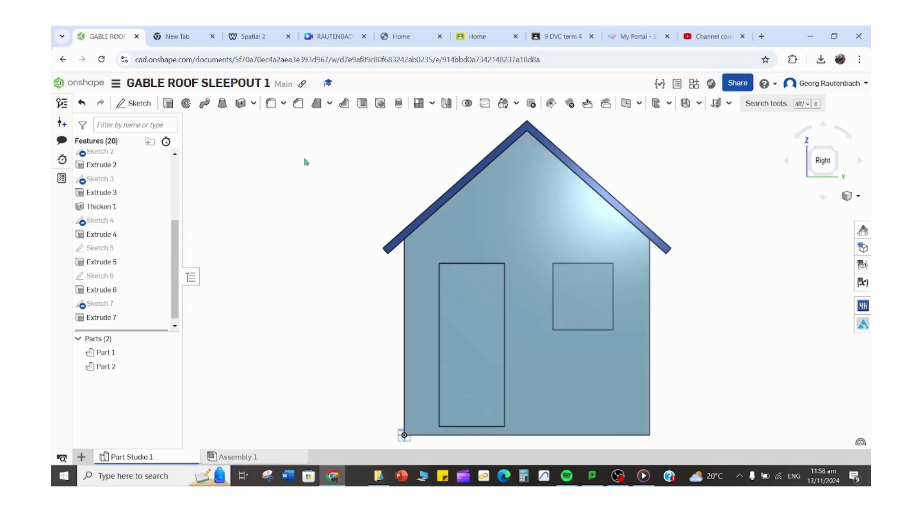
# Rename the sleepout's Part Studio 1 as SLEEPOUT.
pyautogui.moveTo(465, 260); pyautogui.dragTo(467, 288, button='right')
pyautogui.scroll(-4, 466, 288)
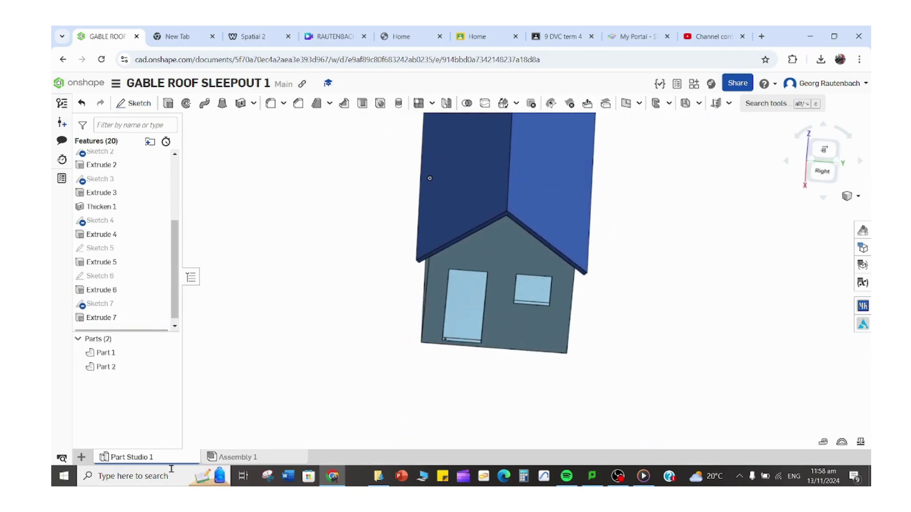
pyautogui.rightClick(134, 458)
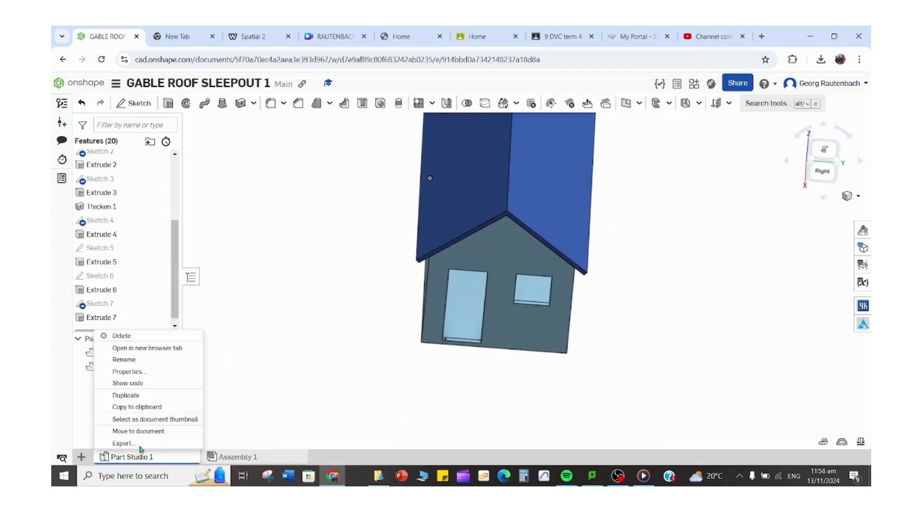
pyautogui.click(134, 363)
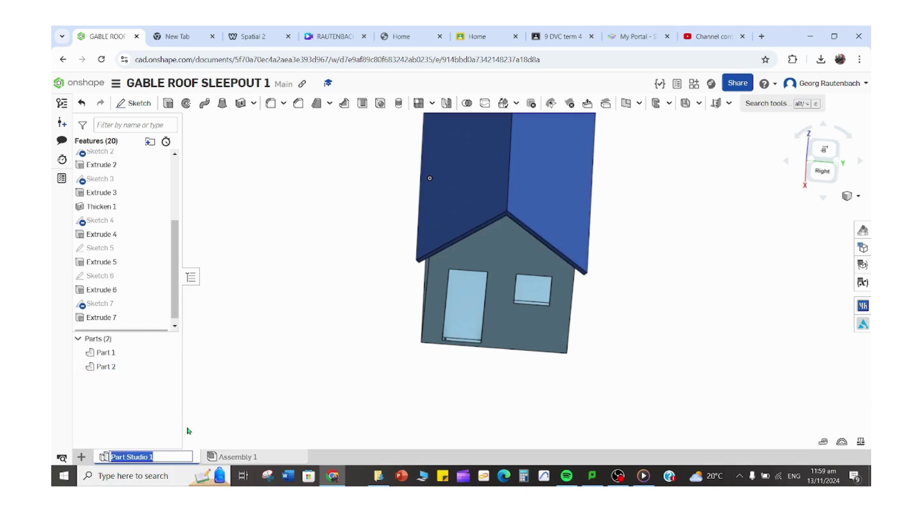
pyautogui.press('BackSpace')
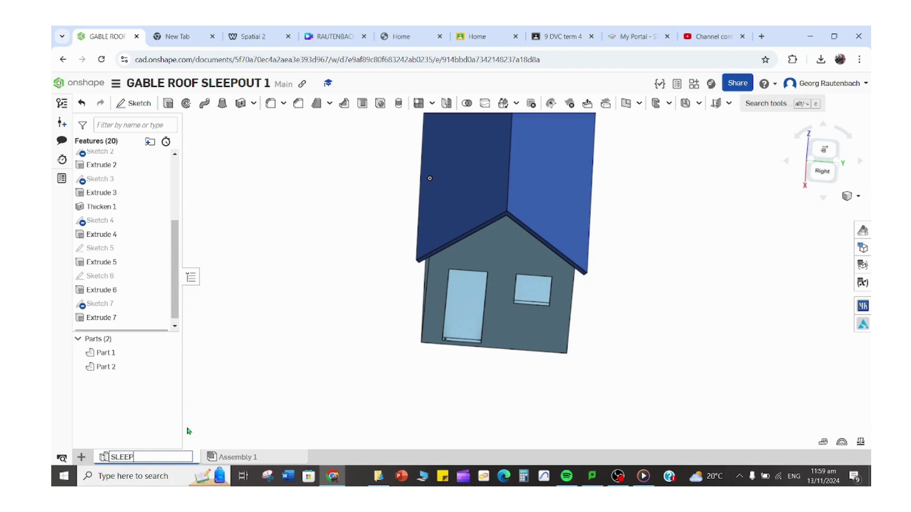
pyautogui.press('Return')
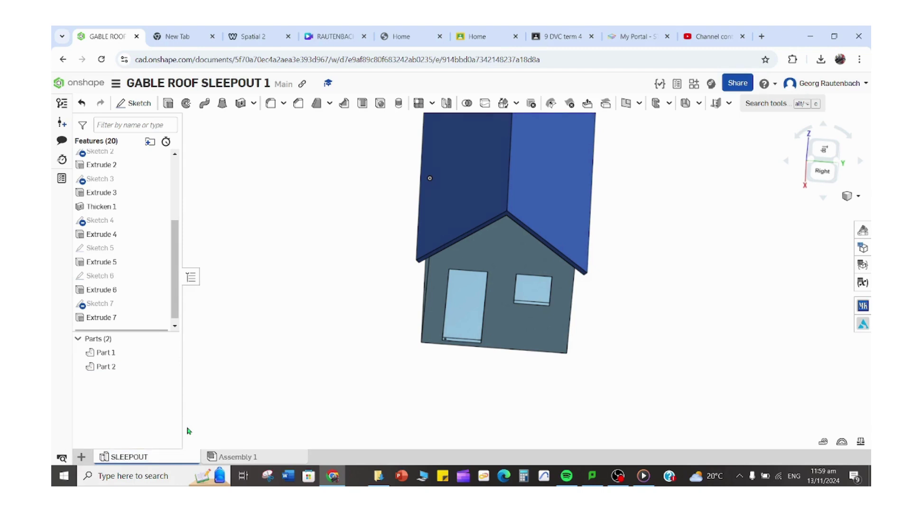
# Create a new Part Studio in the document and rename it DOOR.
pyautogui.click(81, 456)
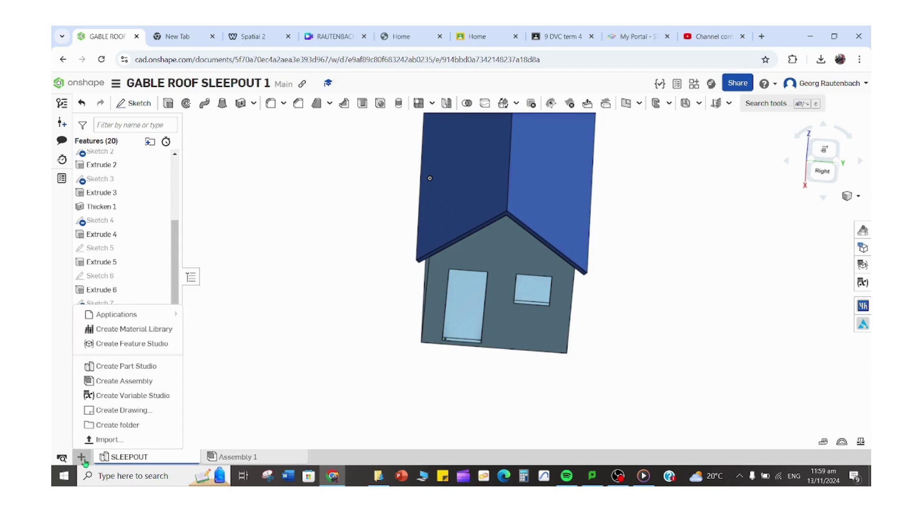
pyautogui.click(126, 366)
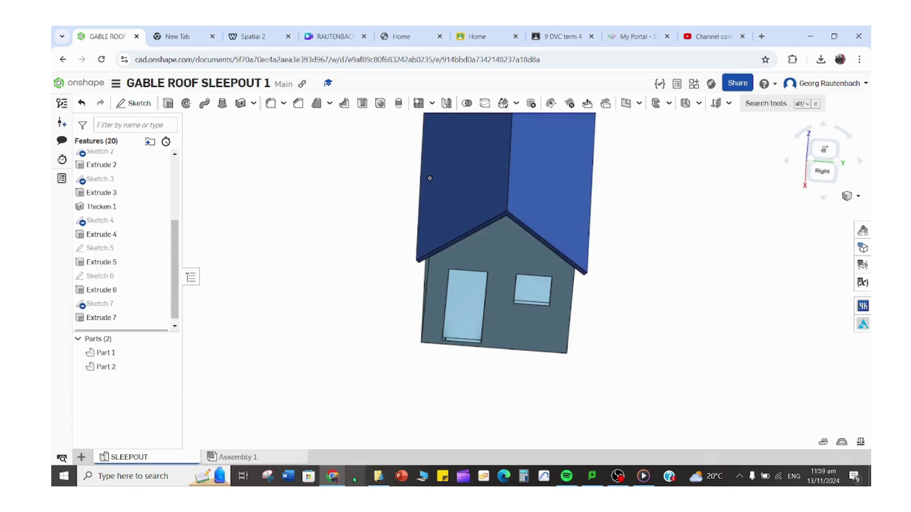
pyautogui.click(242, 457)
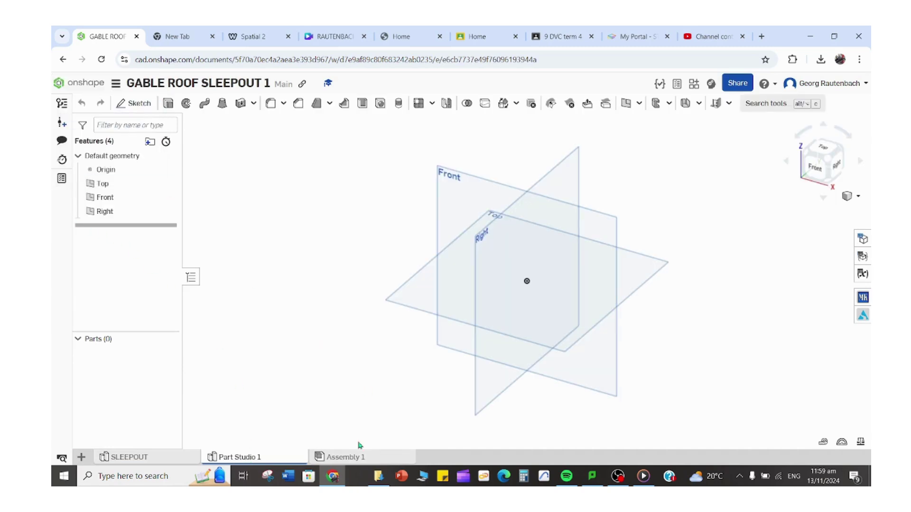
pyautogui.rightClick(242, 457)
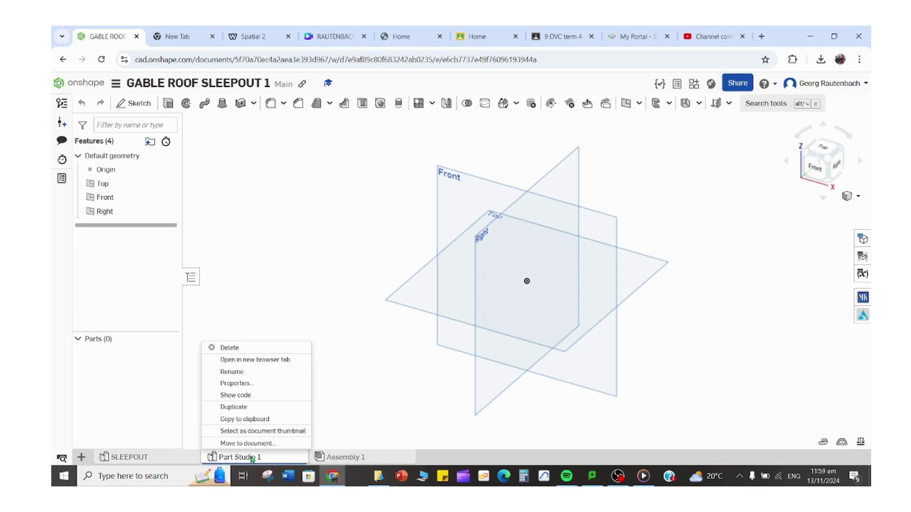
pyautogui.click(238, 374)
pyautogui.press('BackSpace')
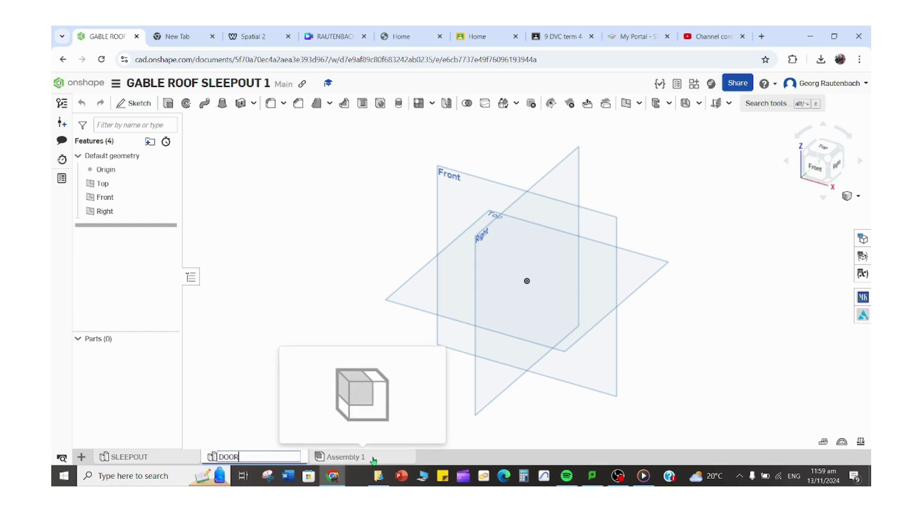
pyautogui.press('Return')
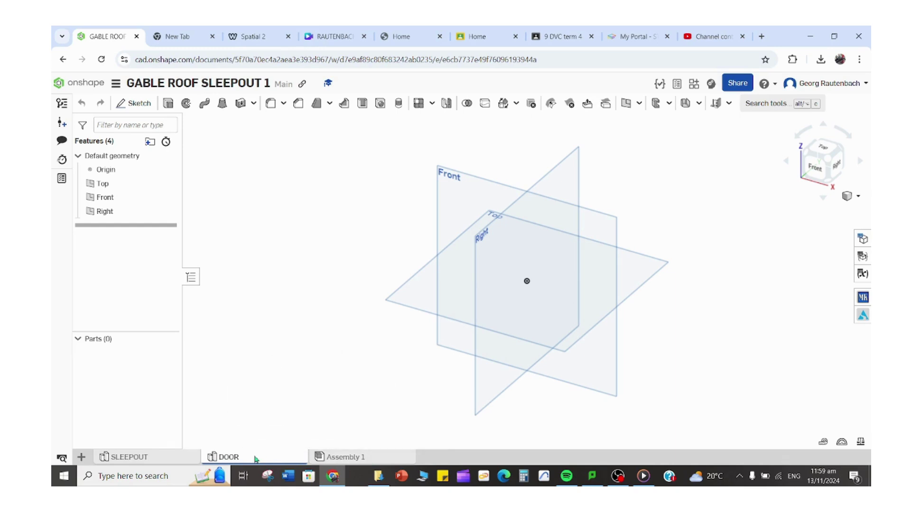
pyautogui.scroll(5, 492, 370)
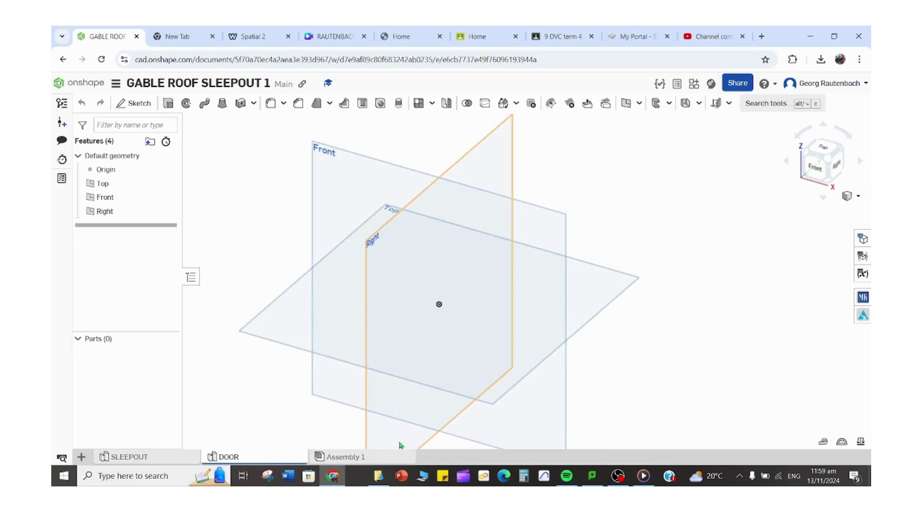
pyautogui.moveTo(552, 186); pyautogui.dragTo(541, 209, button='middle')
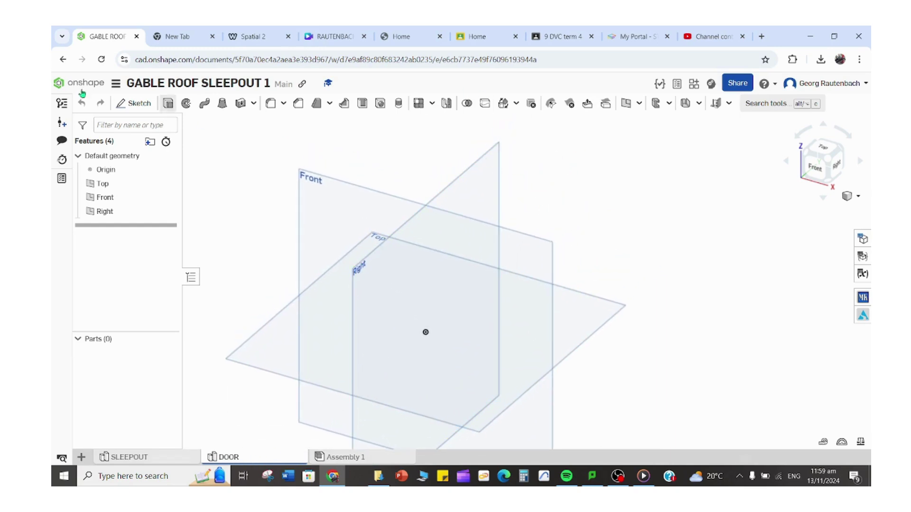
# Sketch a corner rectangle on the Top plane starting at the origin, 800 mm long and 60 mm wide.
pyautogui.click(142, 104)
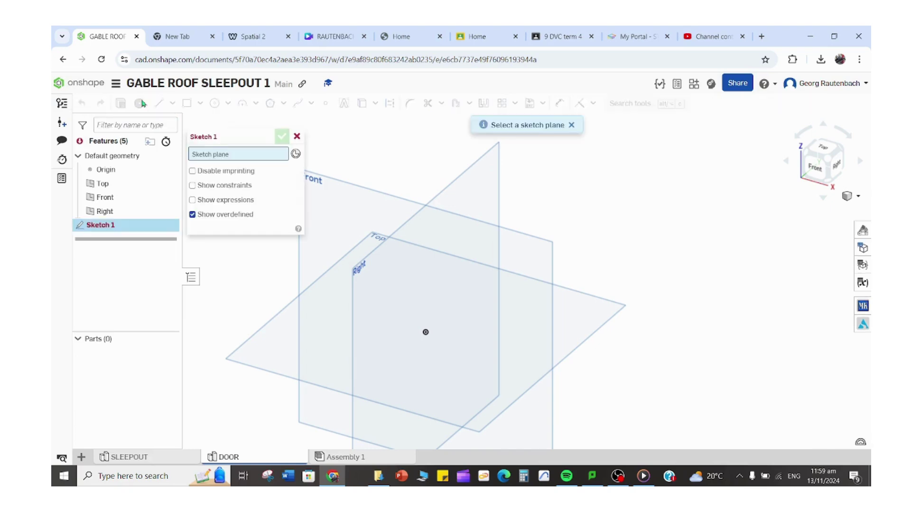
pyautogui.click(468, 369)
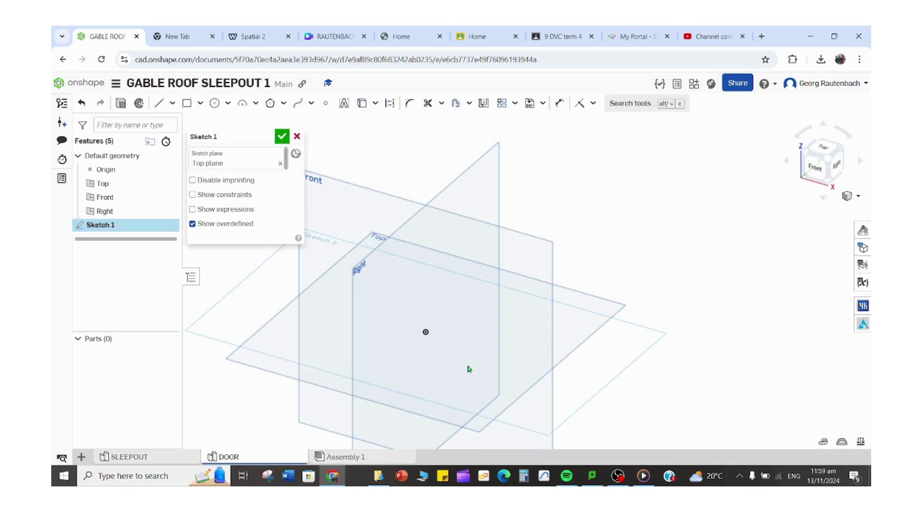
pyautogui.click(186, 103)
pyautogui.click(427, 333)
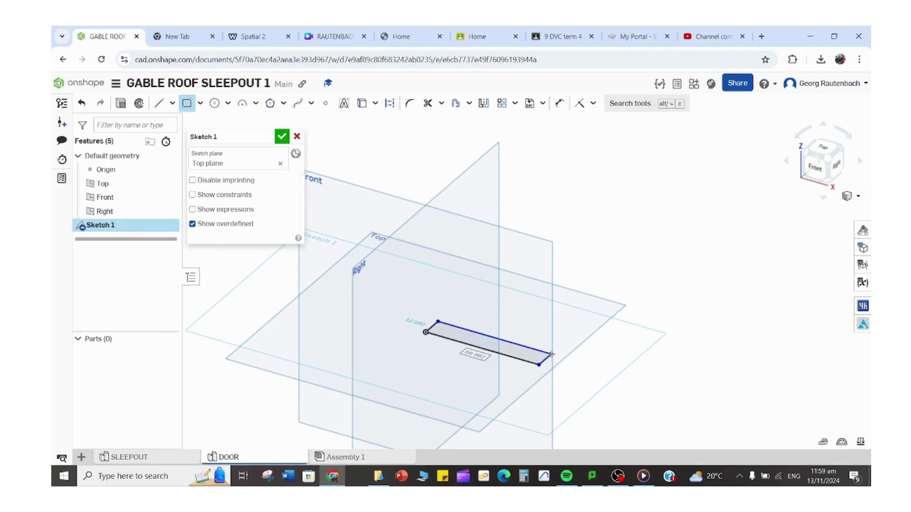
pyautogui.write('800')
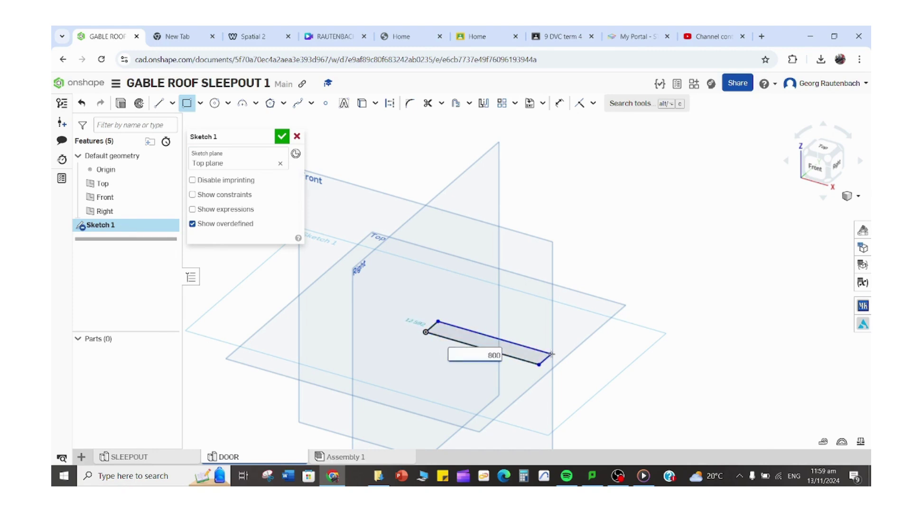
pyautogui.press('Return')
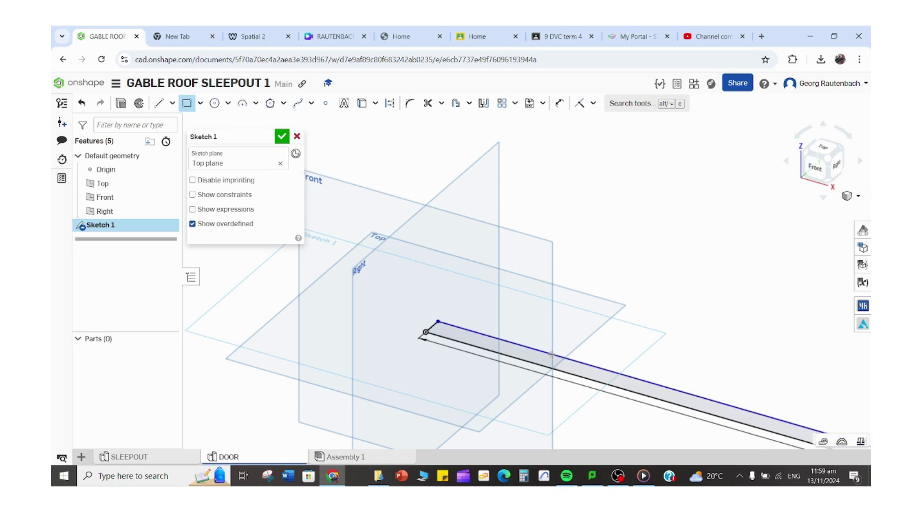
pyautogui.scroll(-6, 551, 354)
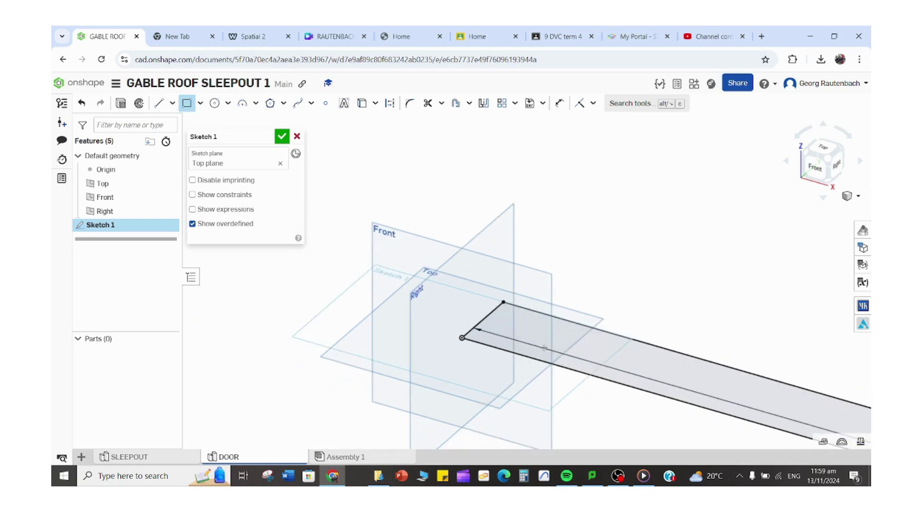
pyautogui.scroll(-3, 471, 327)
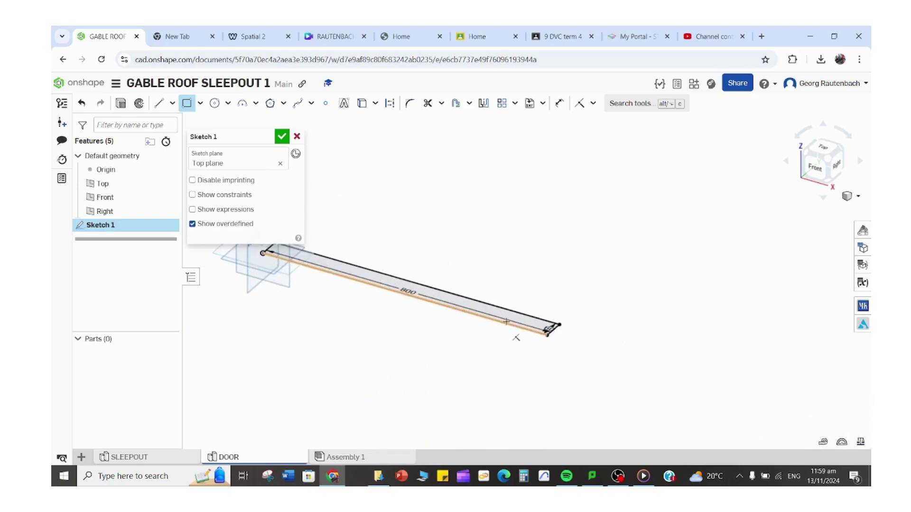
pyautogui.scroll(3, 524, 366)
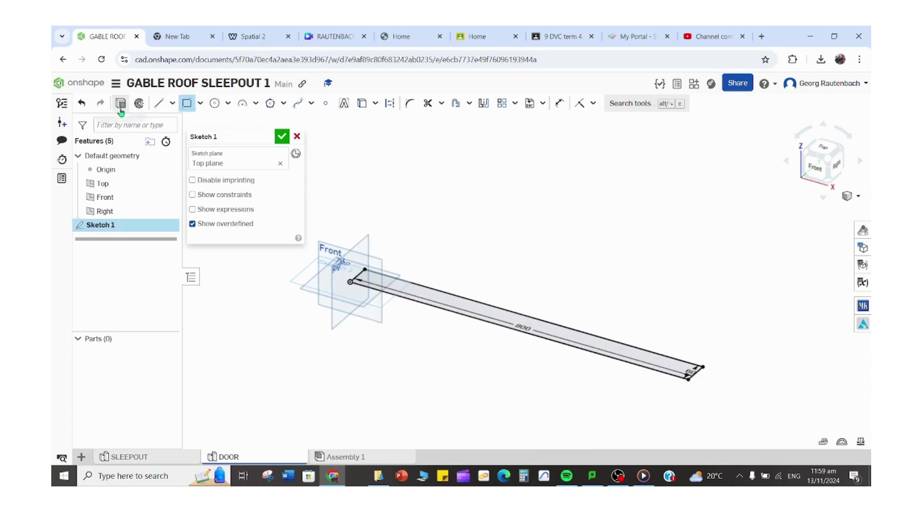
# Extrude the rectangle upward as a new solid with a blind depth of 2000 mm to form the door panel.
pyautogui.hotkey('shift', 'e')
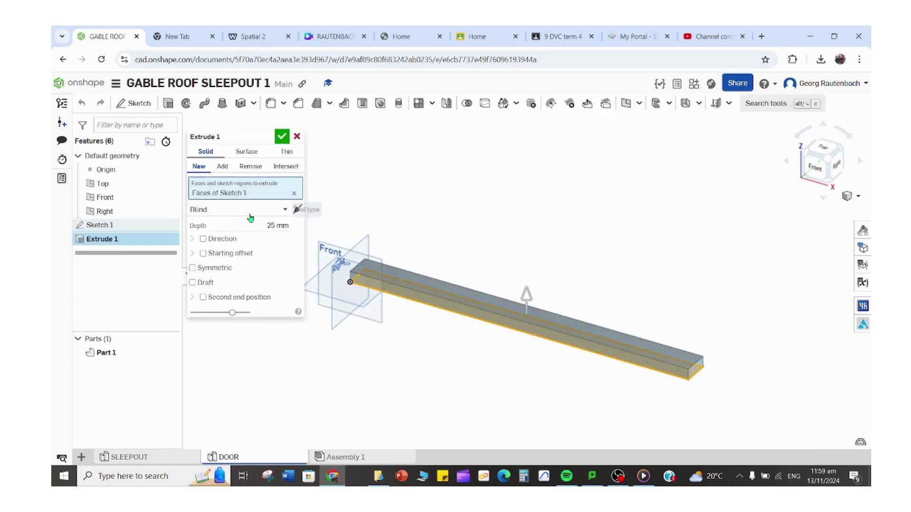
pyautogui.click(268, 222)
pyautogui.press('BackSpace')
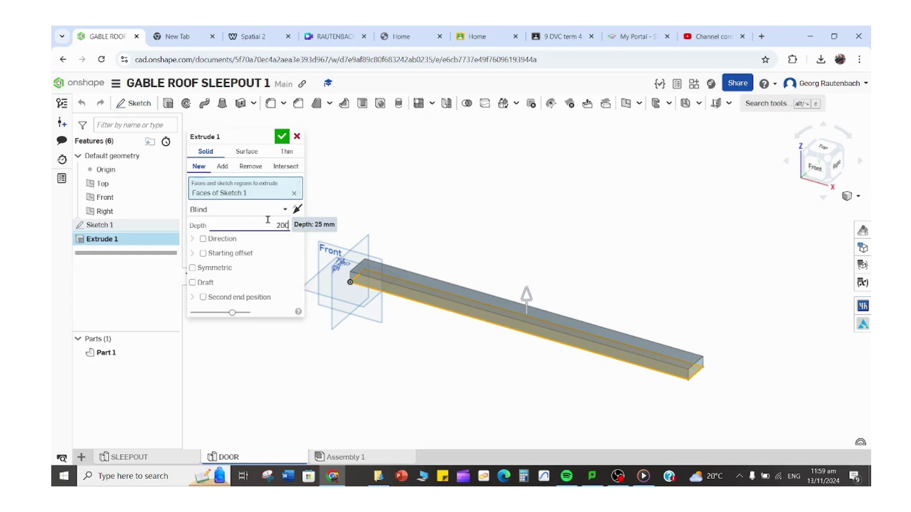
pyautogui.write('2000')
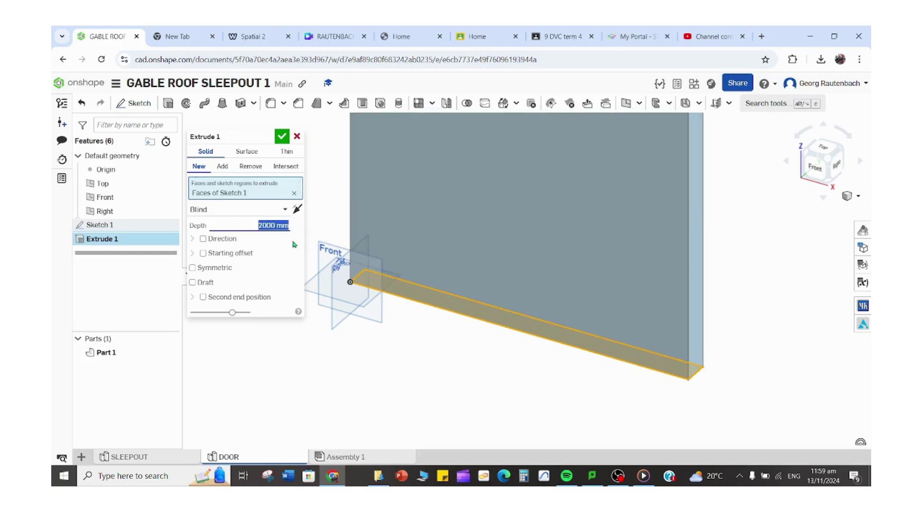
pyautogui.press('Return')
pyautogui.click(282, 137)
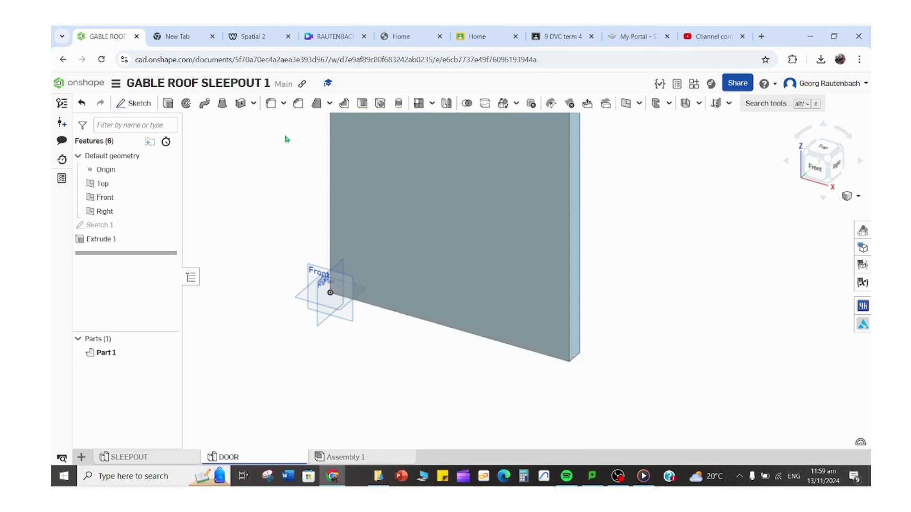
# Sketch a construction centreline on the door's top face, about 186 mm long, starting at the midpoint of the short edge above the origin.
pyautogui.scroll(-5, 297, 143)
pyautogui.moveTo(295, 173); pyautogui.dragTo(367, 365, button='middle')
pyautogui.moveTo(367, 365); pyautogui.dragTo(352, 271, button='right')
pyautogui.scroll(6, 352, 270)
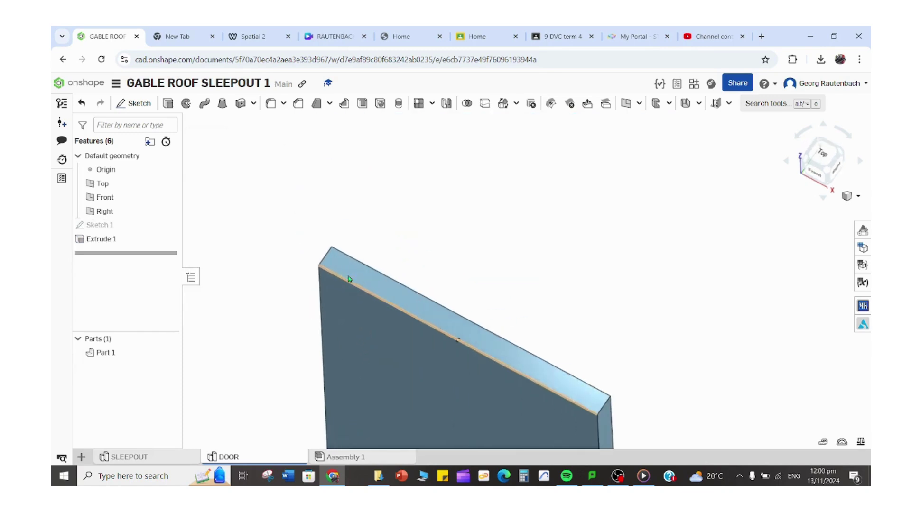
pyautogui.click(140, 105)
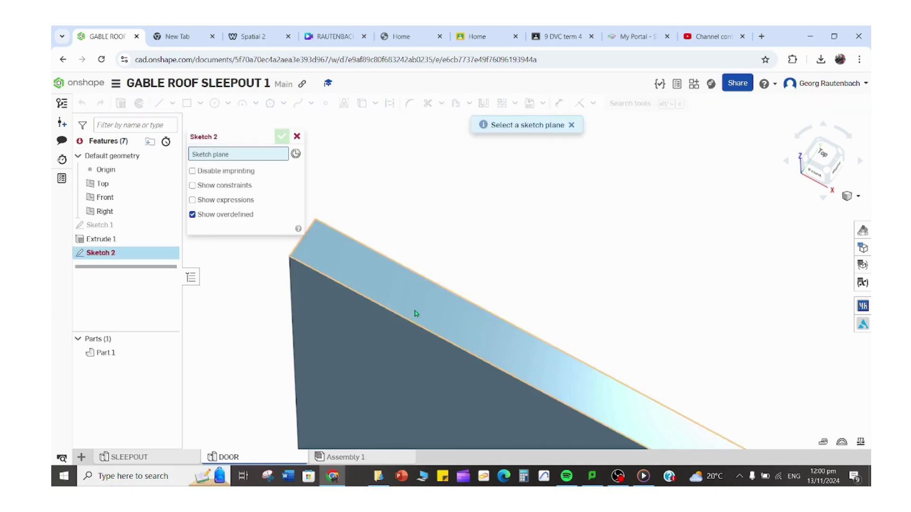
pyautogui.click(416, 313)
pyautogui.click(159, 103)
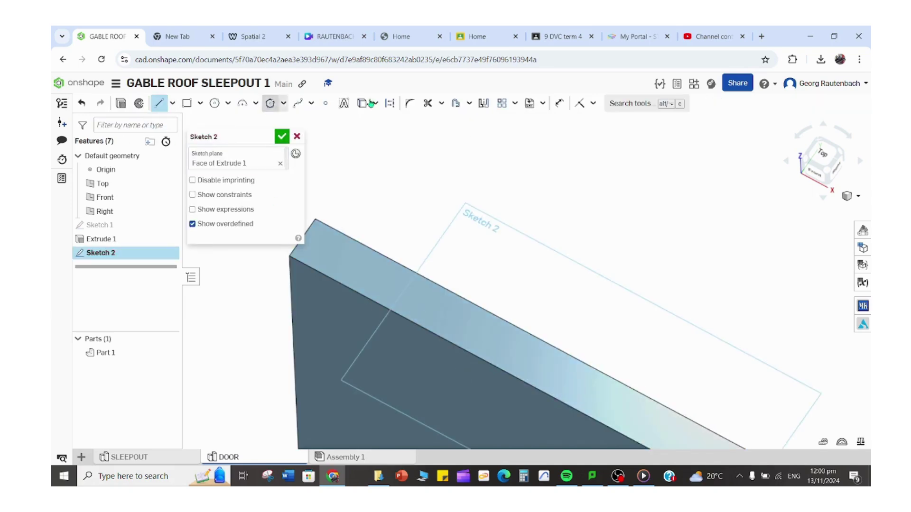
pyautogui.moveTo(331, 243); pyautogui.dragTo(370, 220, button='middle')
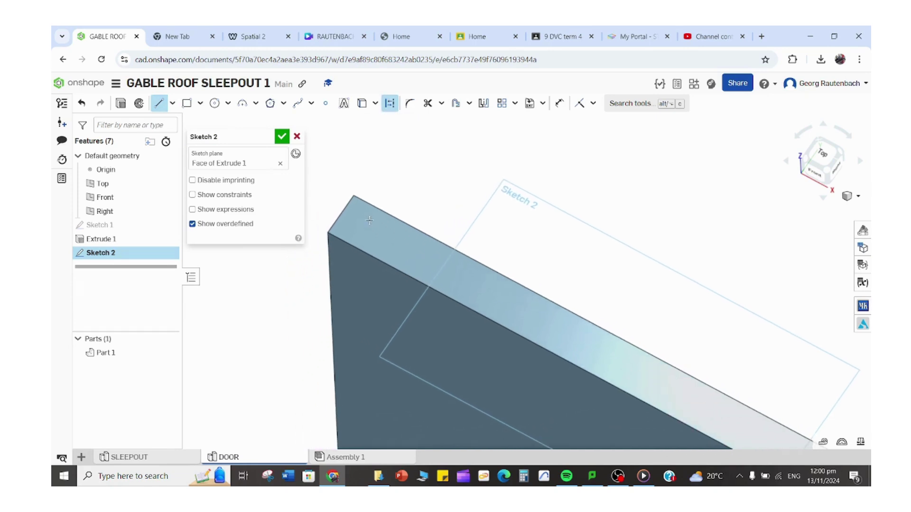
pyautogui.click(343, 215)
pyautogui.click(469, 284)
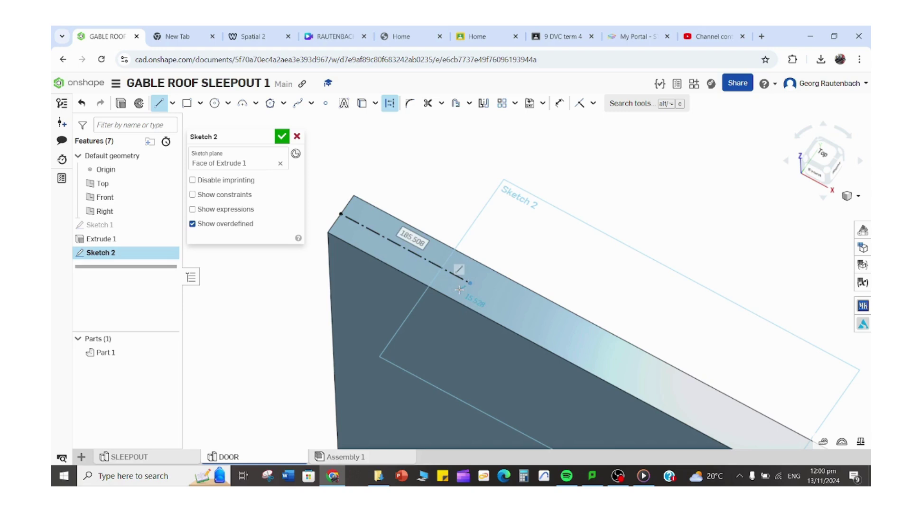
pyautogui.press('Escape')
# Draw a construction line straight across the door's top face, crossing the centreline about 39 mm from the short edge.
pyautogui.click(159, 103)
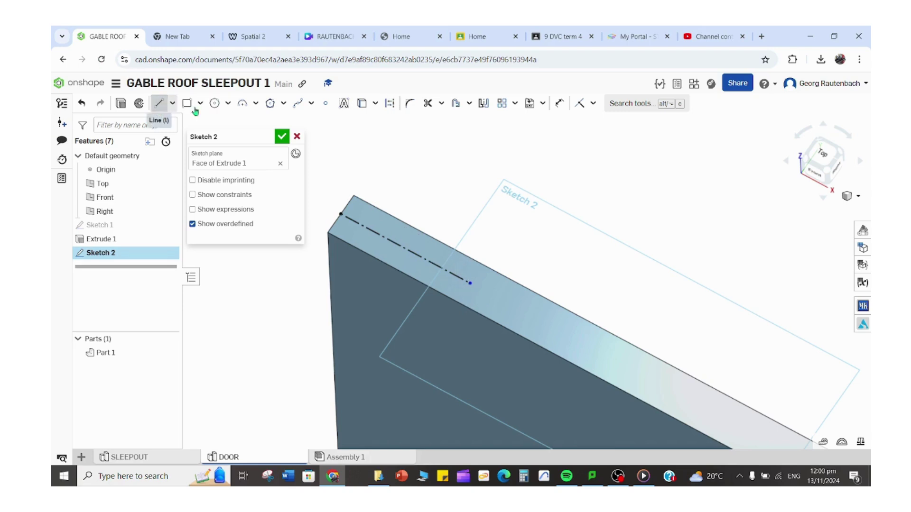
pyautogui.click(382, 211)
pyautogui.click(356, 247)
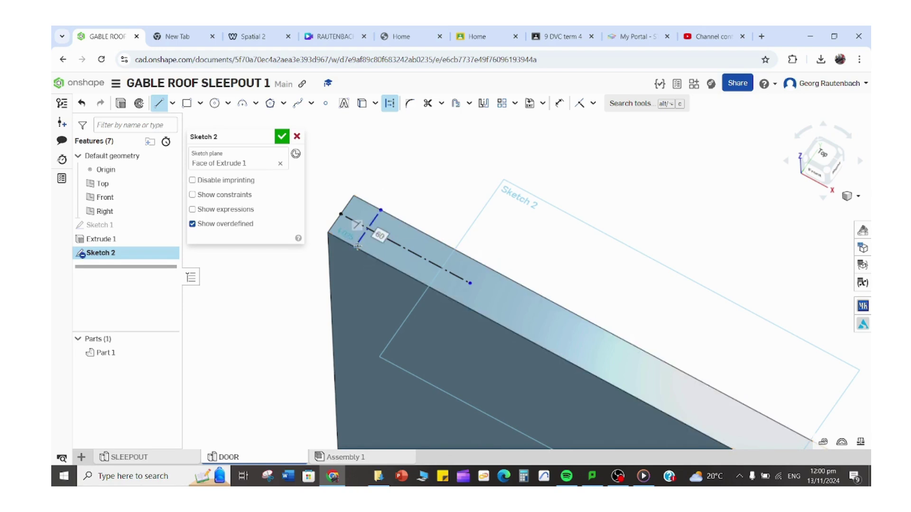
pyautogui.press('Escape')
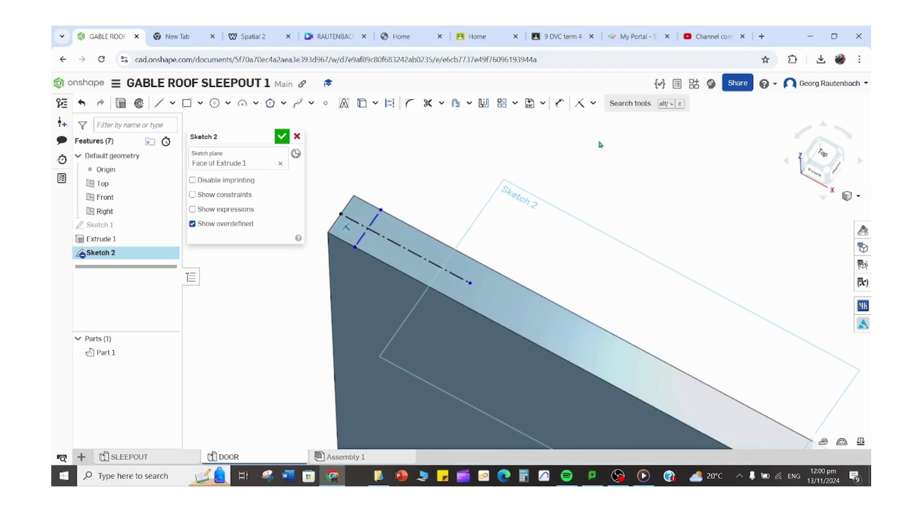
# Dimension the cross construction line 60 mm from the nearest back corner of the door's top face.
pyautogui.click(560, 103)
pyautogui.click(355, 196)
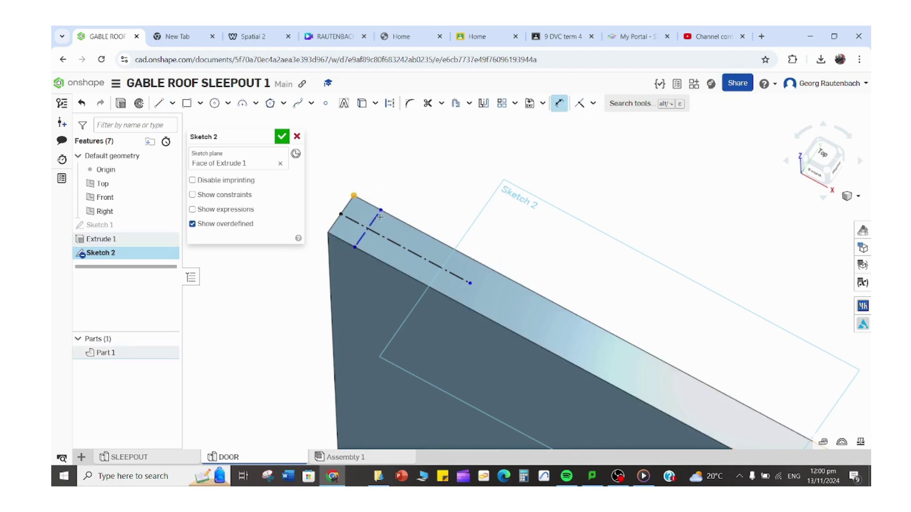
pyautogui.click(382, 210)
pyautogui.click(416, 189)
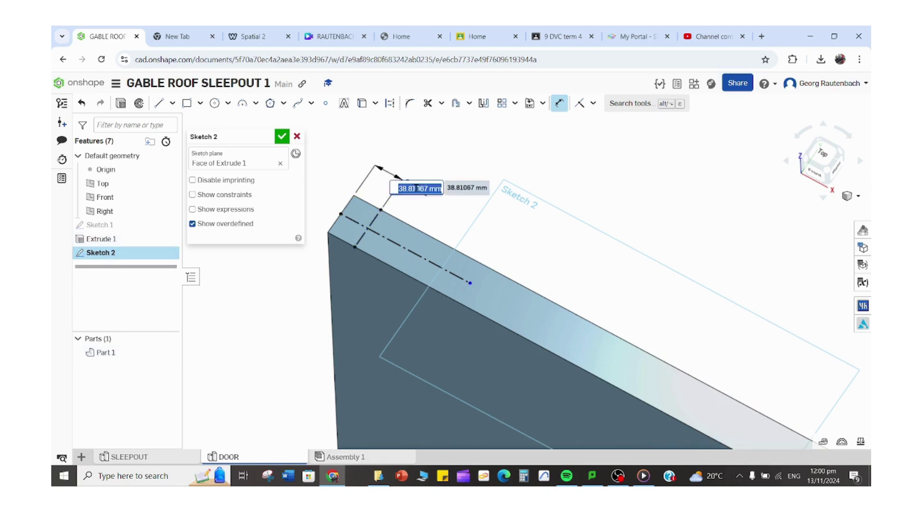
pyautogui.write('60')
pyautogui.press('Return')
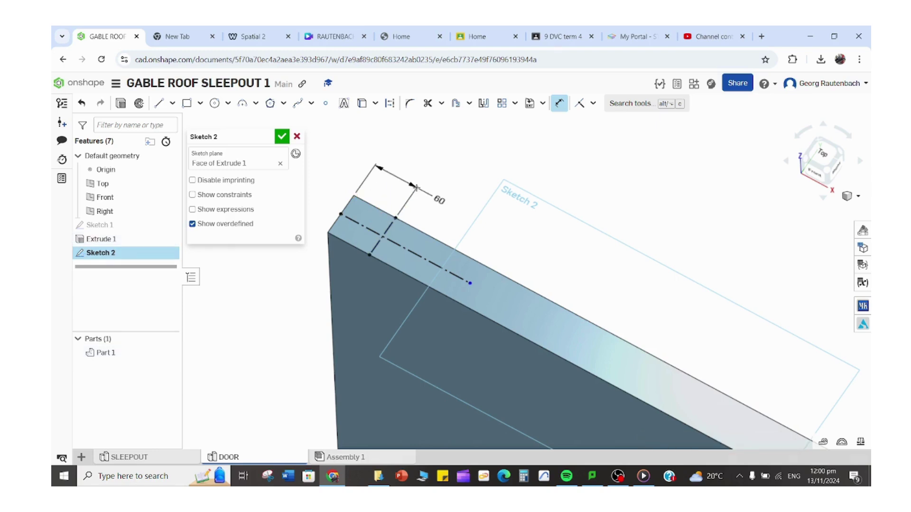
# Draw a 40 mm diameter circle centred where the two construction lines cross on the door's top face.
pyautogui.click(215, 103)
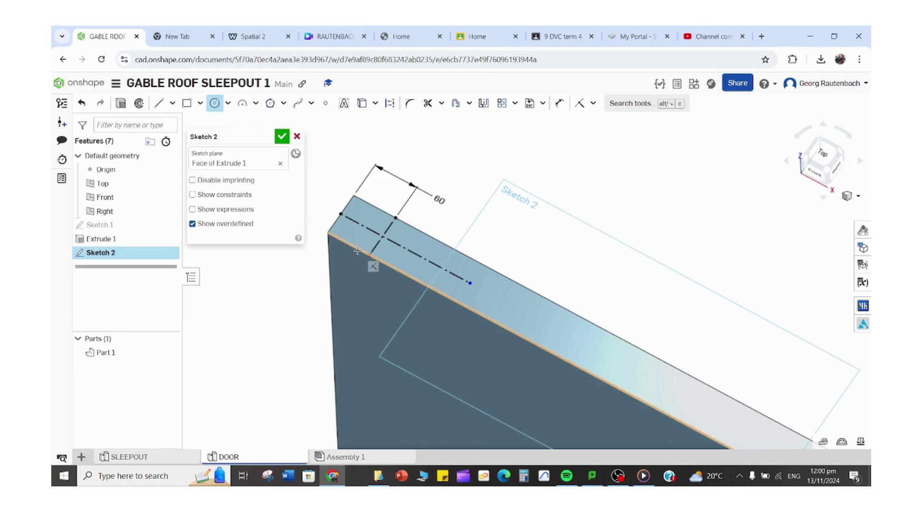
pyautogui.click(393, 234)
pyautogui.write('40')
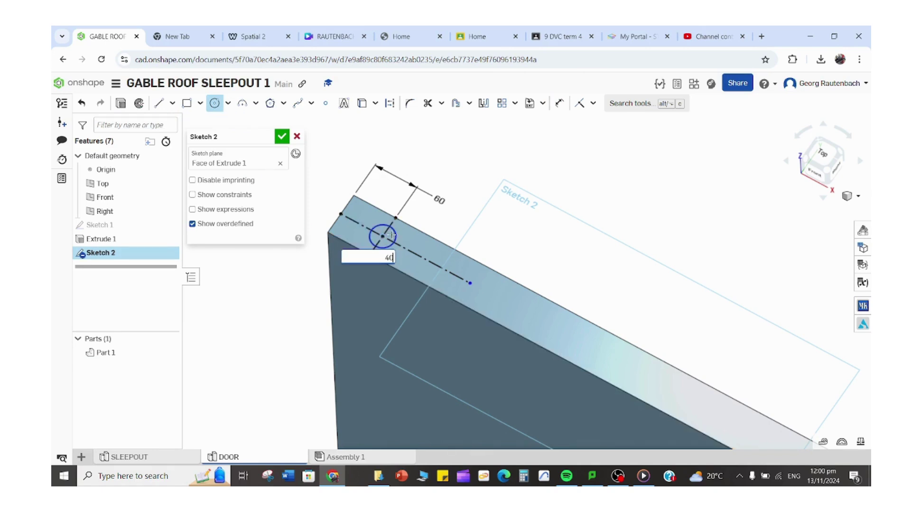
pyautogui.press('Return')
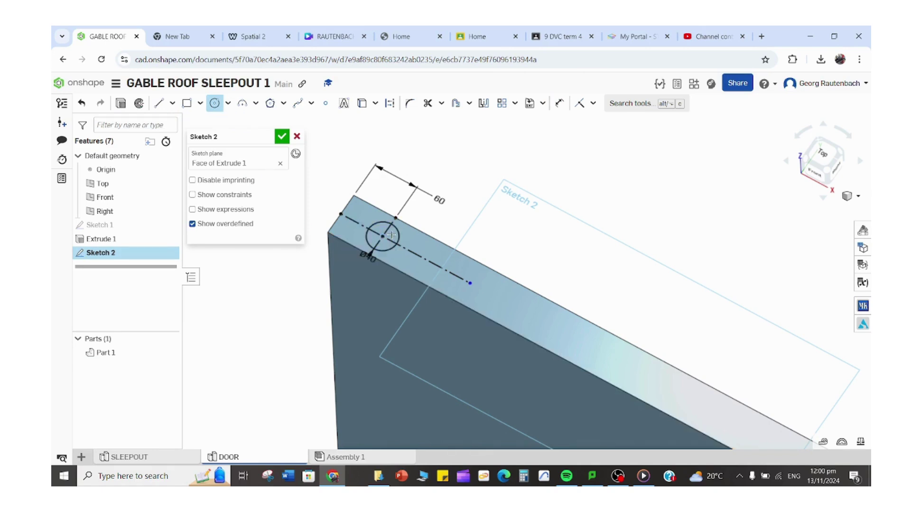
# Extrude the 40 mm circle upward 25 mm, adding it to the door as the top pivot pin.
pyautogui.click(120, 103)
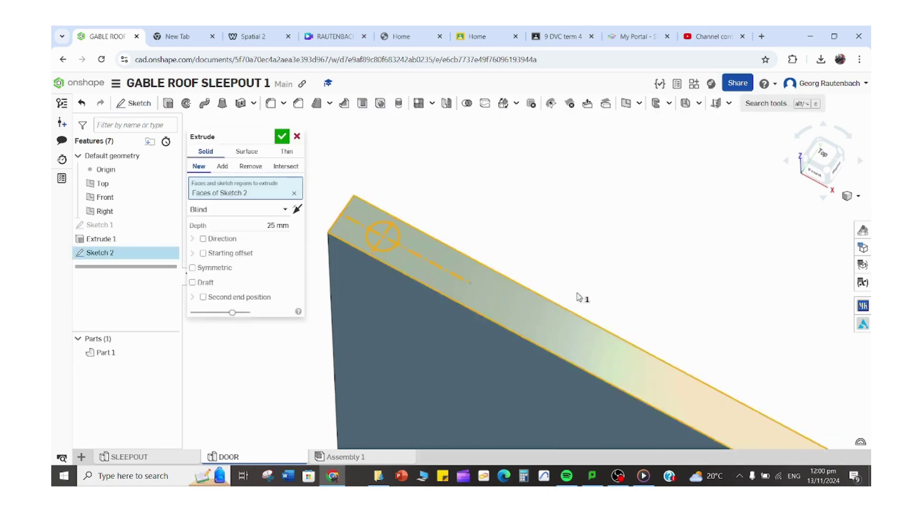
pyautogui.click(282, 138)
pyautogui.scroll(5, 504, 261)
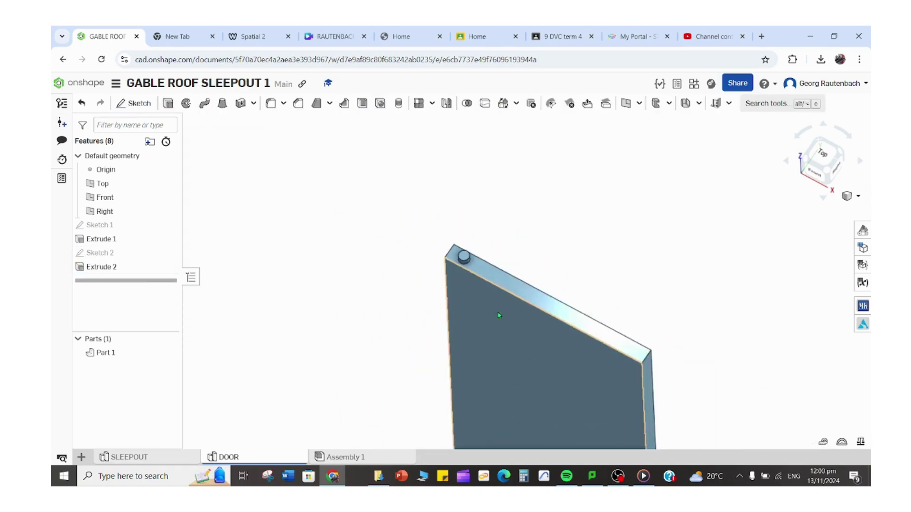
# Sketch a construction centreline on the door's bottom face, about 241 mm long, starting at the midpoint of the short edge at the origin.
pyautogui.hotkey('shift', '6')
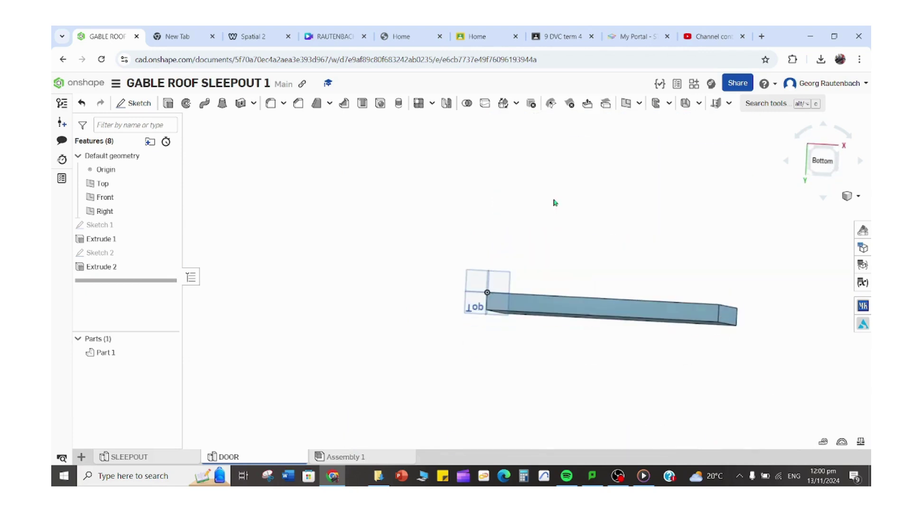
pyautogui.press('f')
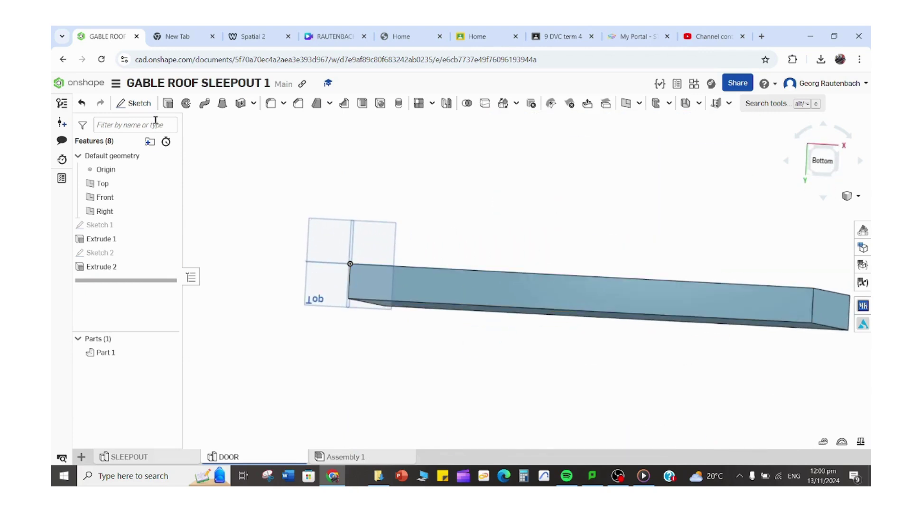
pyautogui.click(133, 104)
pyautogui.click(470, 226)
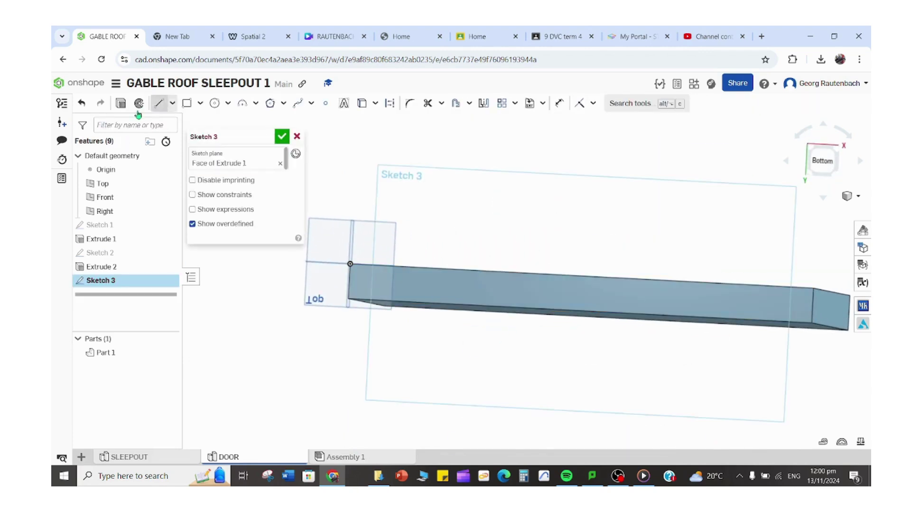
pyautogui.click(156, 104)
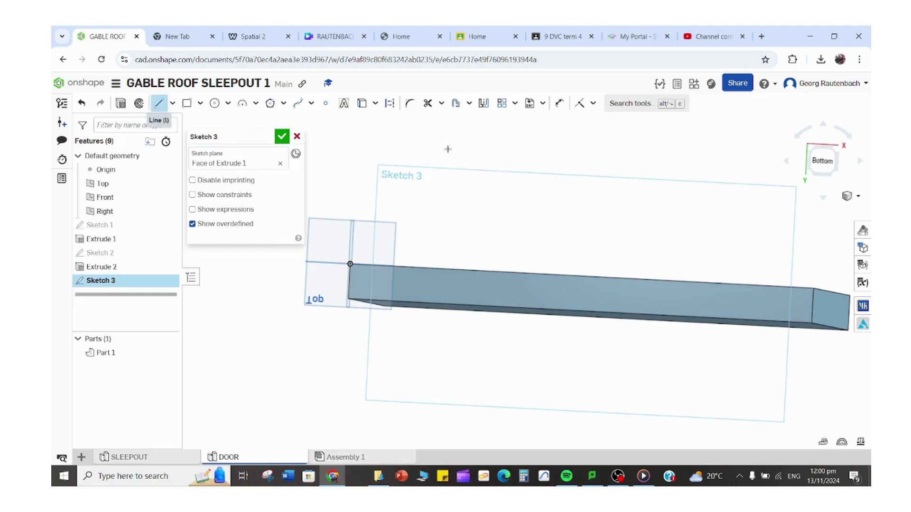
pyautogui.click(390, 103)
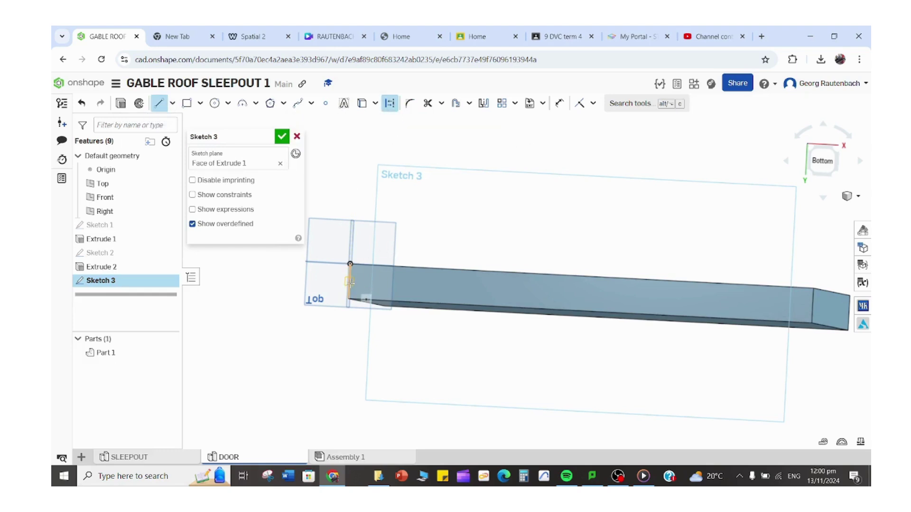
pyautogui.click(350, 280)
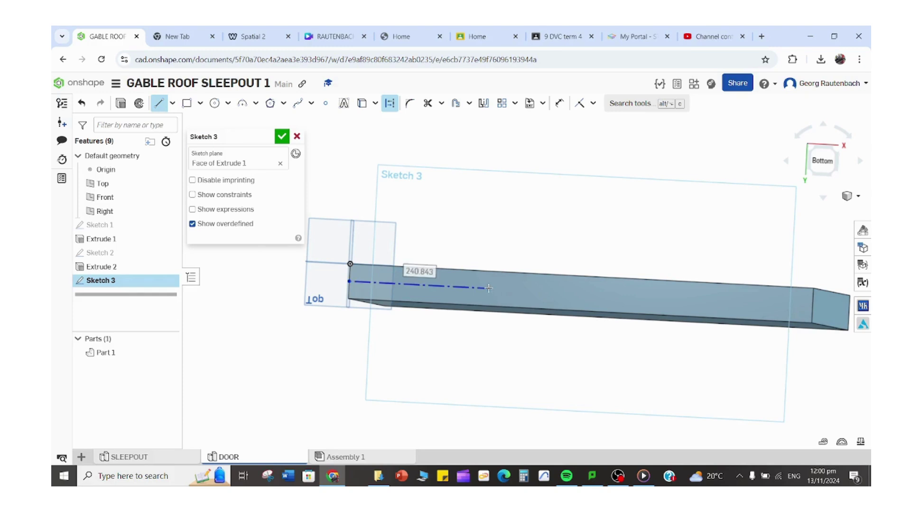
pyautogui.click(488, 288)
pyautogui.press('Escape')
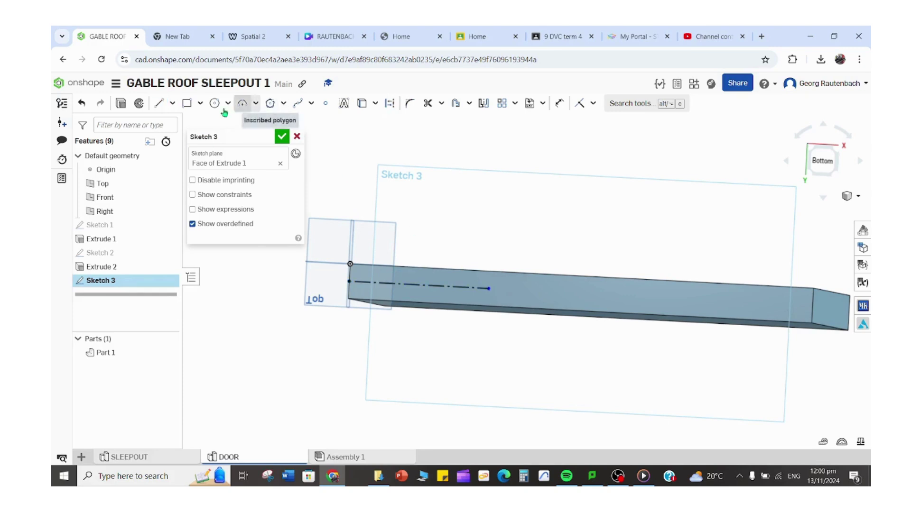
# Draw a construction line across the door's bottom face near the origin, perpendicular to its long edges and crossing the centreline.
pyautogui.click(160, 105)
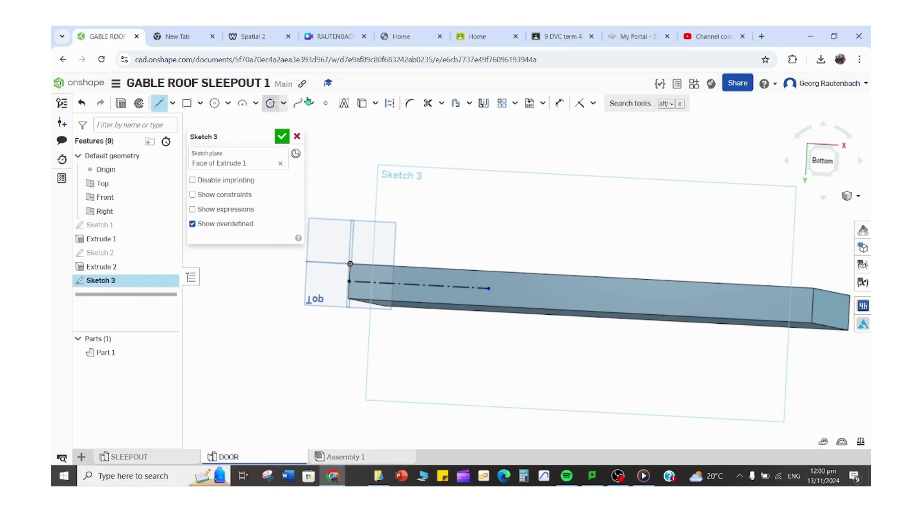
pyautogui.click(389, 103)
pyautogui.click(379, 266)
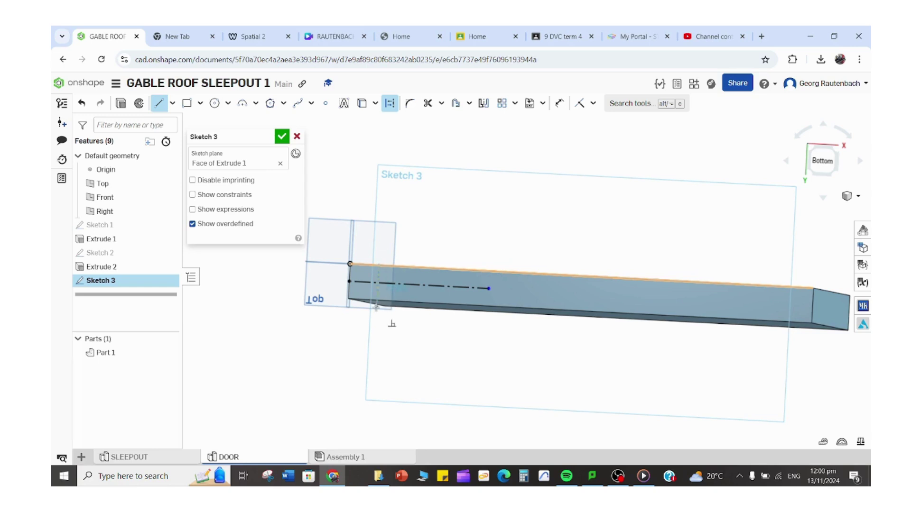
pyautogui.click(377, 301)
pyautogui.press('Escape')
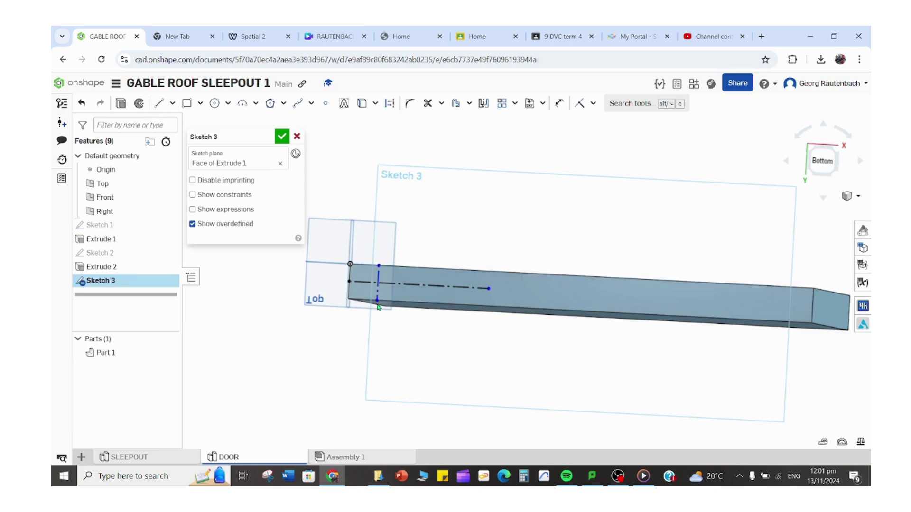
# Dimension the cross construction line 60 mm from the origin corner of the door's bottom face.
pyautogui.click(559, 103)
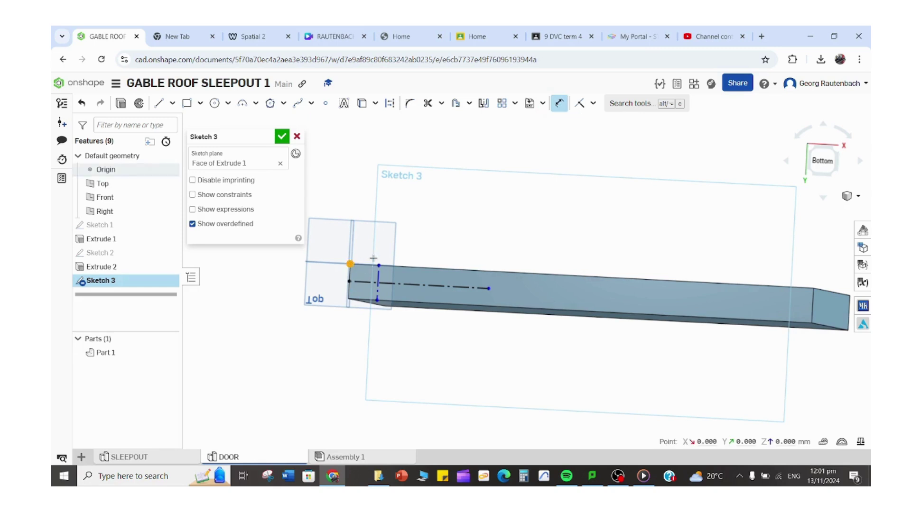
pyautogui.click(378, 264)
pyautogui.click(378, 205)
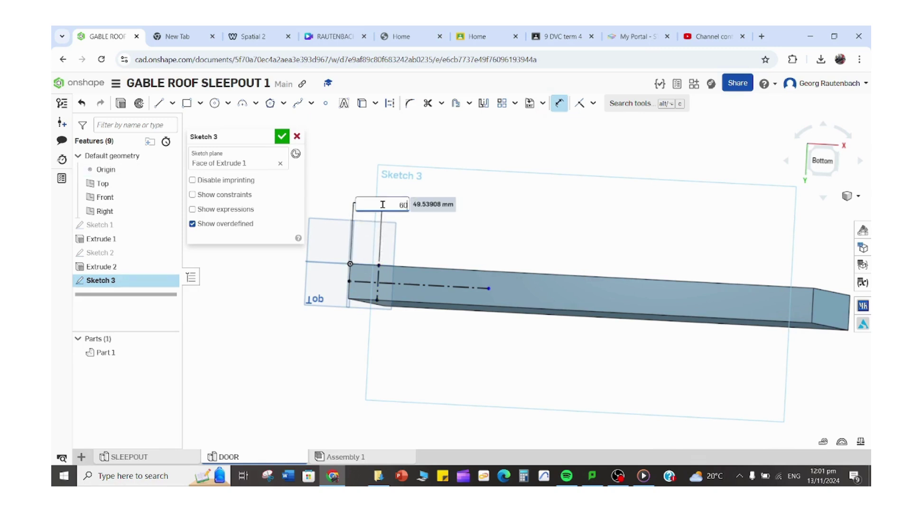
pyautogui.write('60')
pyautogui.press('Return')
# Draw a 40 mm diameter circle where the construction lines cross and extrude it 25 mm, adding it to the door as the bottom pivot pin.
pyautogui.click(214, 103)
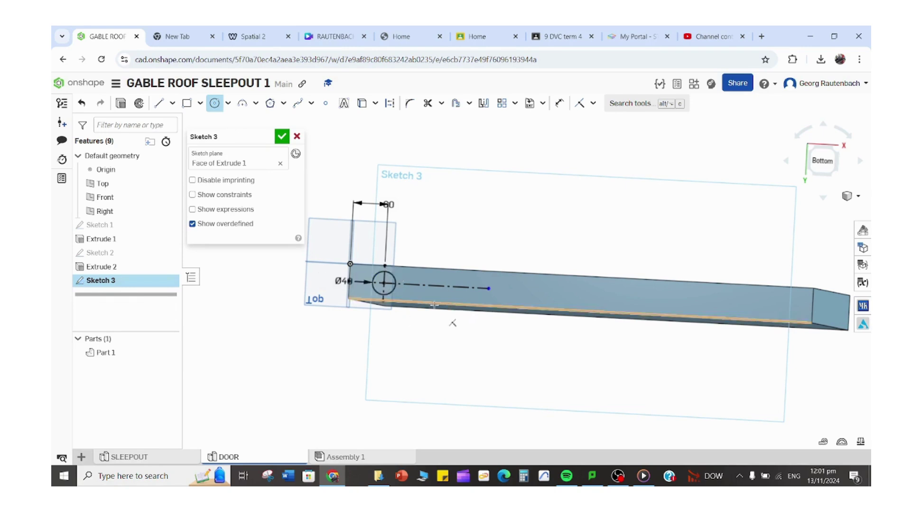
pyautogui.click(116, 104)
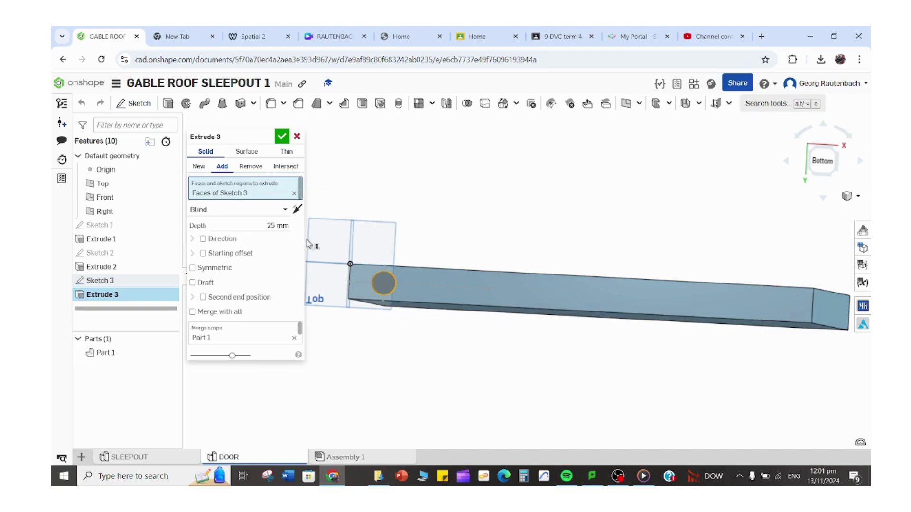
pyautogui.click(282, 138)
pyautogui.moveTo(413, 457); pyautogui.dragTo(477, 216, button='right')
pyautogui.scroll(-2, 477, 215)
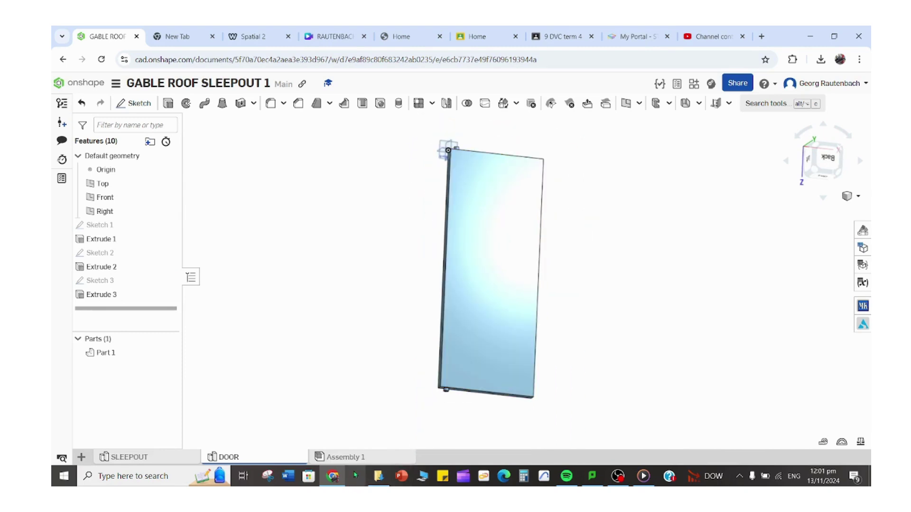
# Insert the entire SLEEPOUT Part Studio into Assembly 1.
pyautogui.click(348, 458)
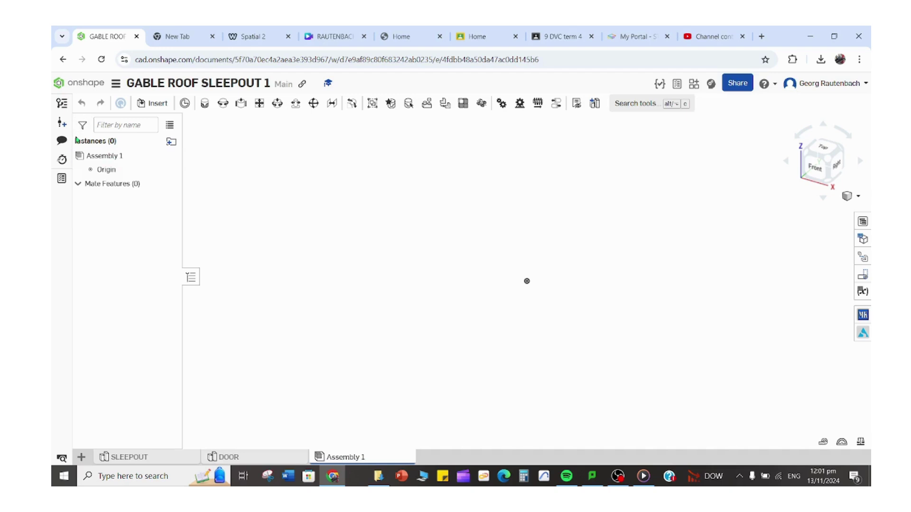
pyautogui.click(155, 103)
pyautogui.click(94, 284)
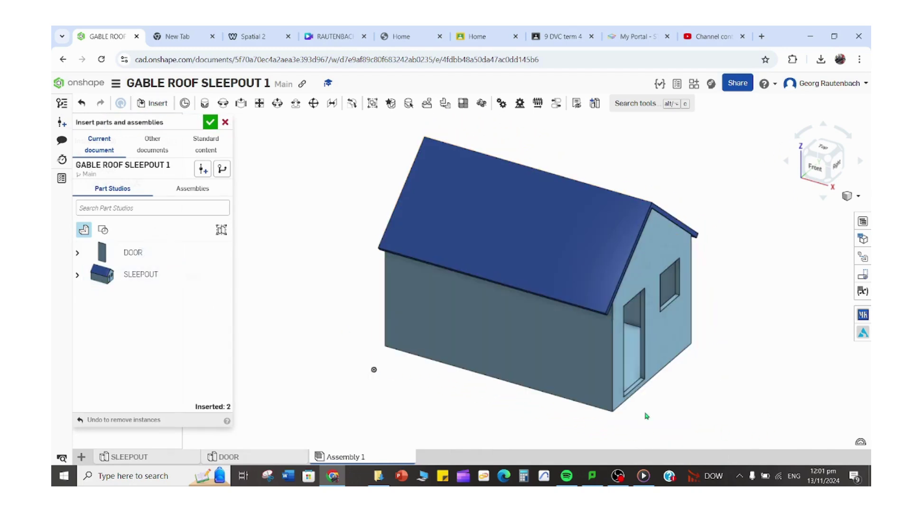
pyautogui.click(210, 123)
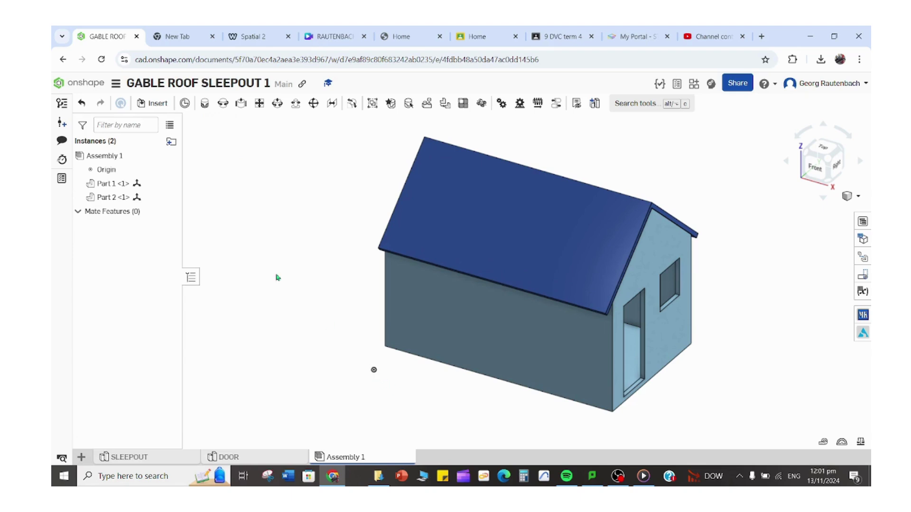
pyautogui.click(204, 103)
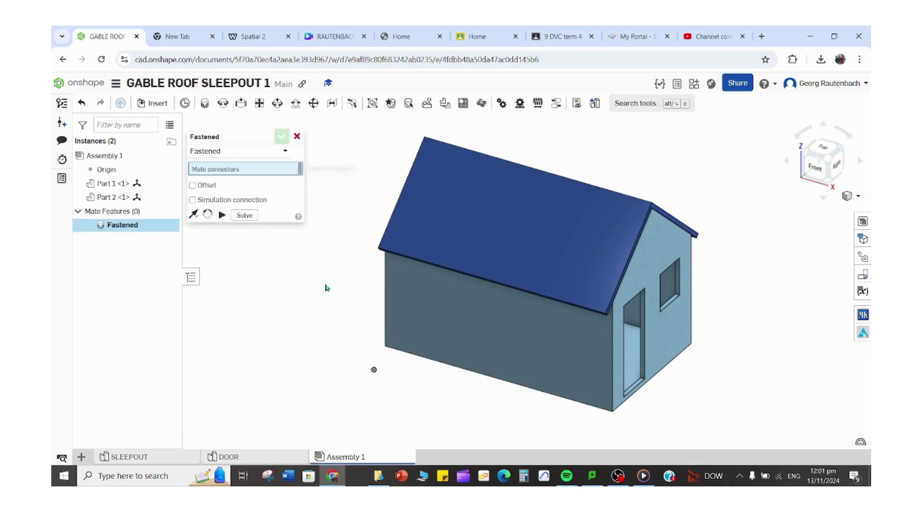
pyautogui.click(387, 365)
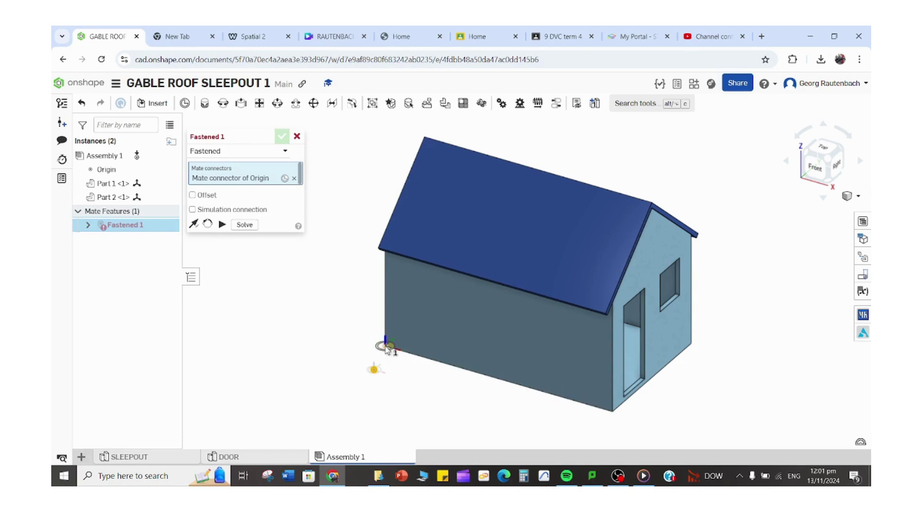
pyautogui.click(387, 350)
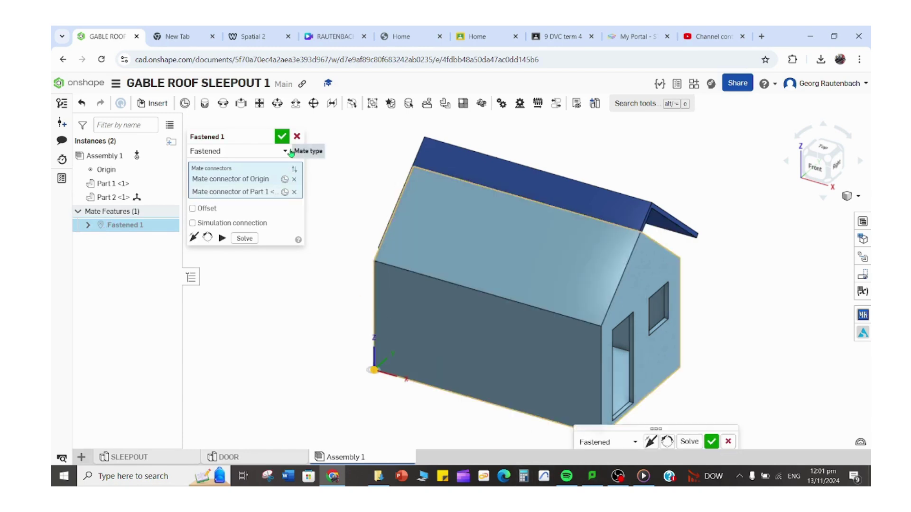
pyautogui.moveTo(463, 353); pyautogui.dragTo(450, 349, button='right')
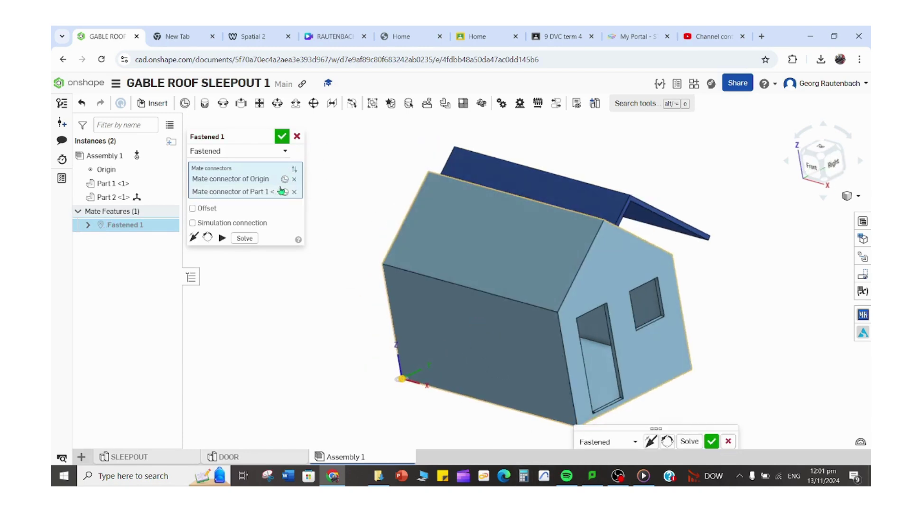
pyautogui.click(296, 137)
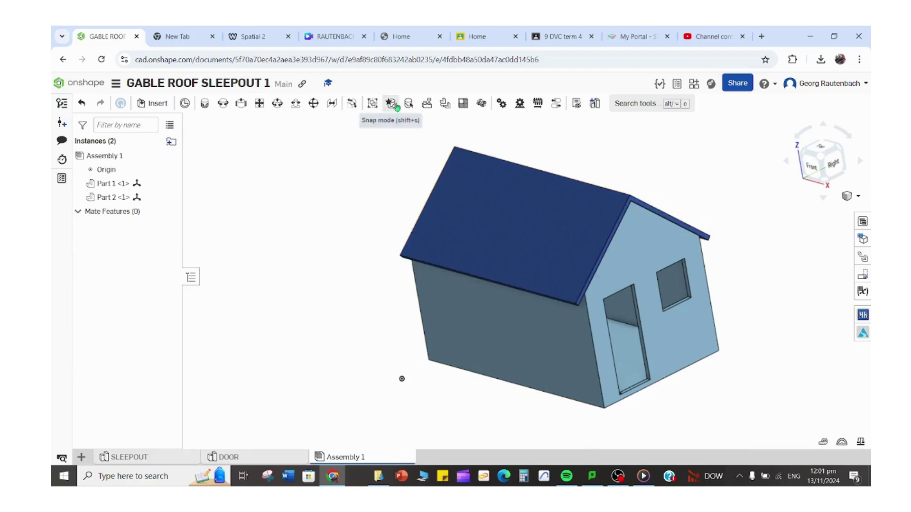
# Group the sleepout's walls and roof so they move as one unit.
pyautogui.moveTo(347, 139); pyautogui.dragTo(766, 435)
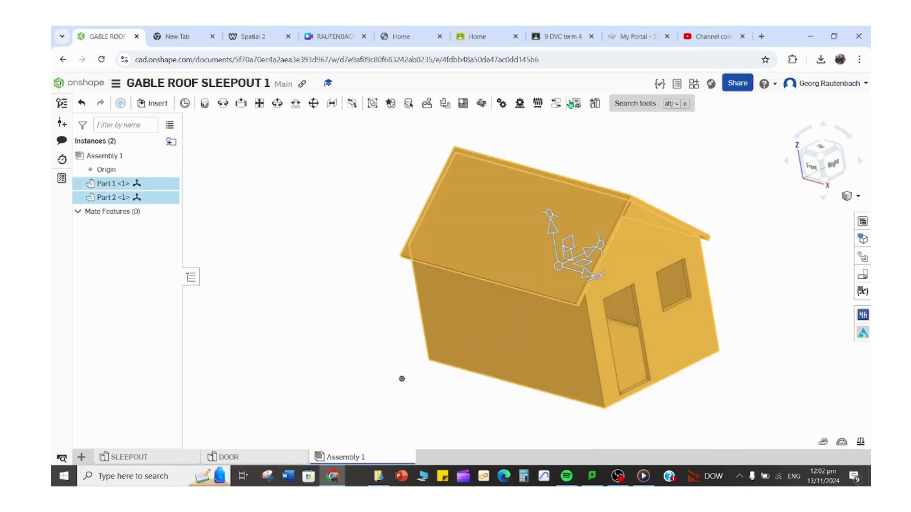
pyautogui.click(373, 103)
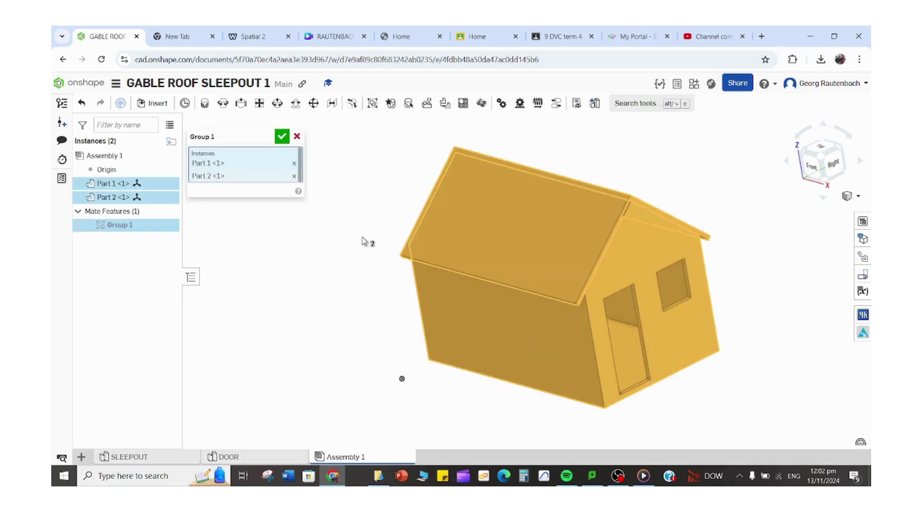
pyautogui.click(286, 138)
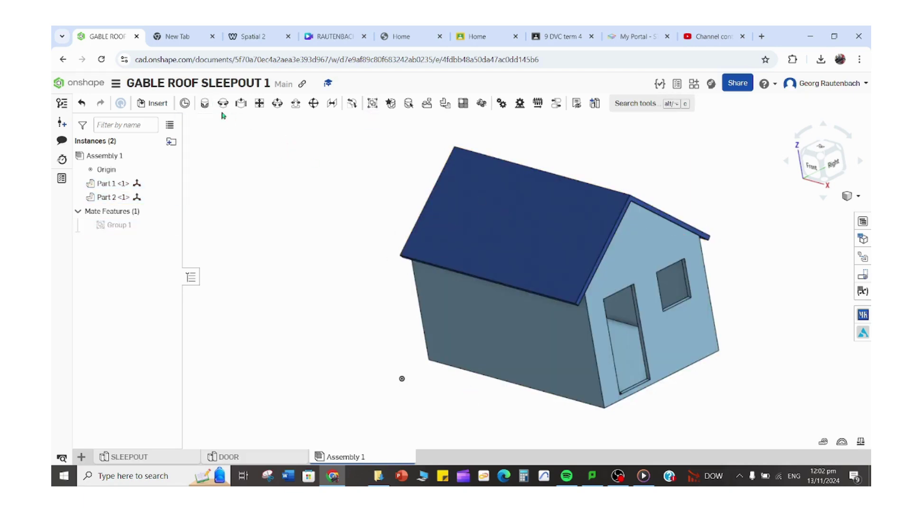
# Fasten the sleepout's lower front-left corner to the assembly origin with a Fastened mate.
pyautogui.click(429, 361)
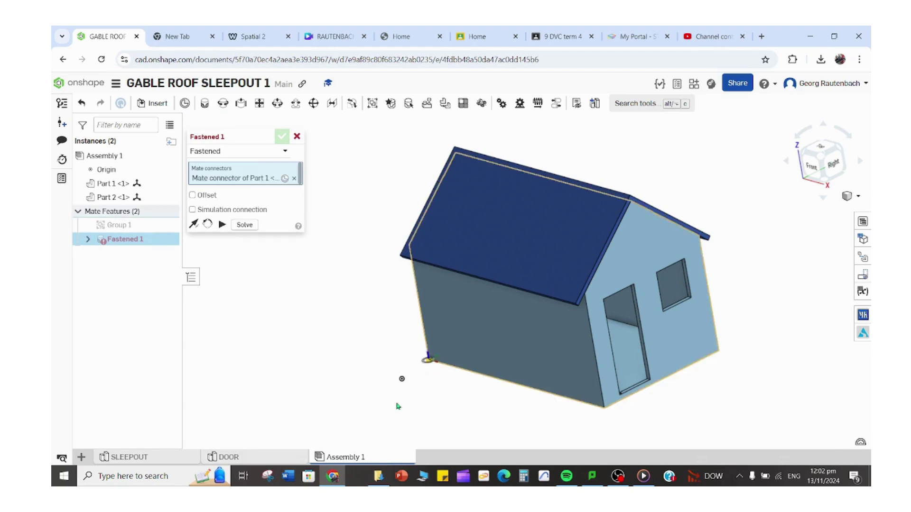
pyautogui.click(401, 378)
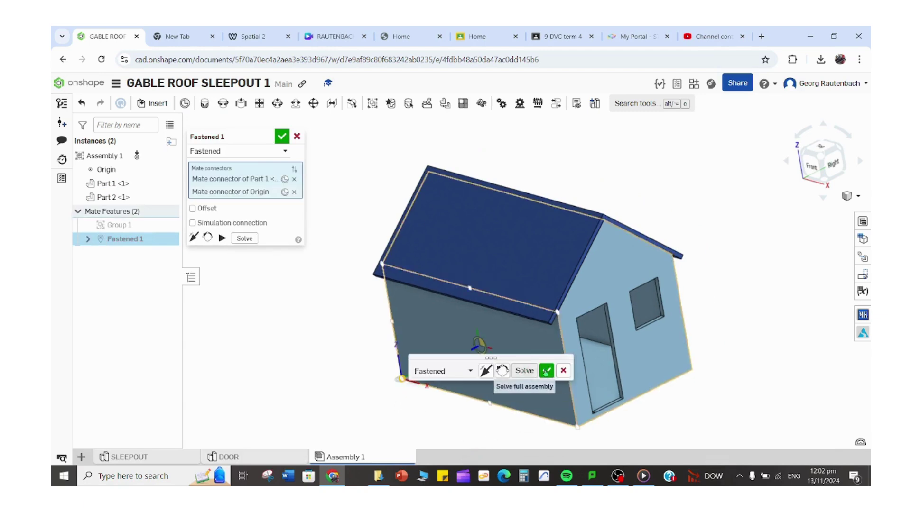
pyautogui.click(488, 368)
pyautogui.click(445, 248)
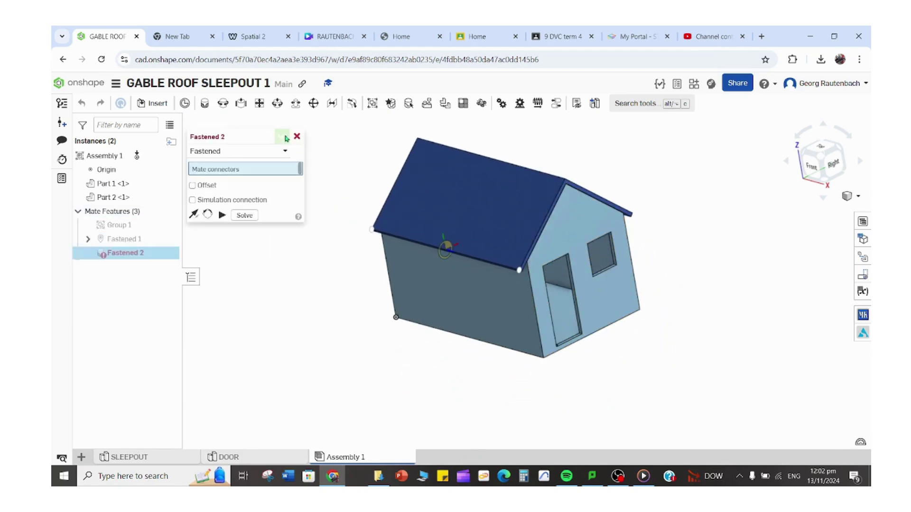
pyautogui.click(297, 136)
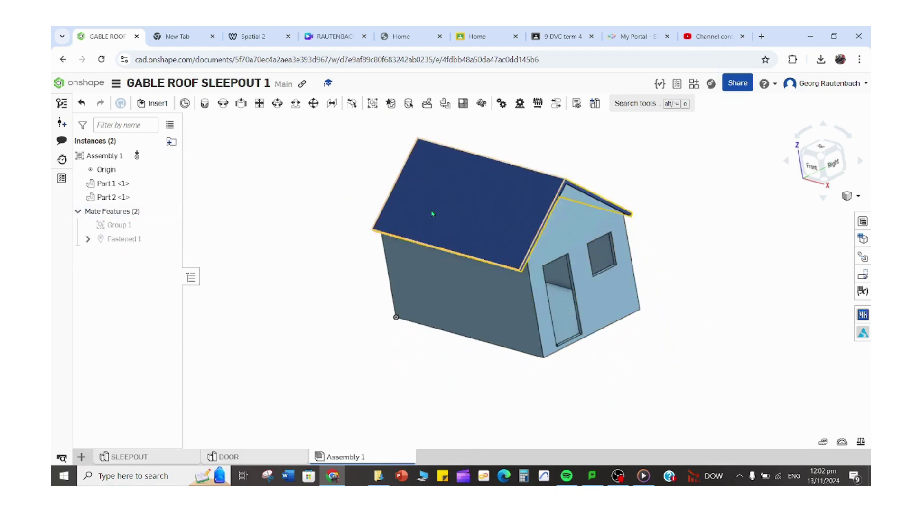
# Insert the DOOR Part Studio into the assembly, placing the door in free space beside the doorway wall.
pyautogui.click(147, 103)
pyautogui.click(109, 254)
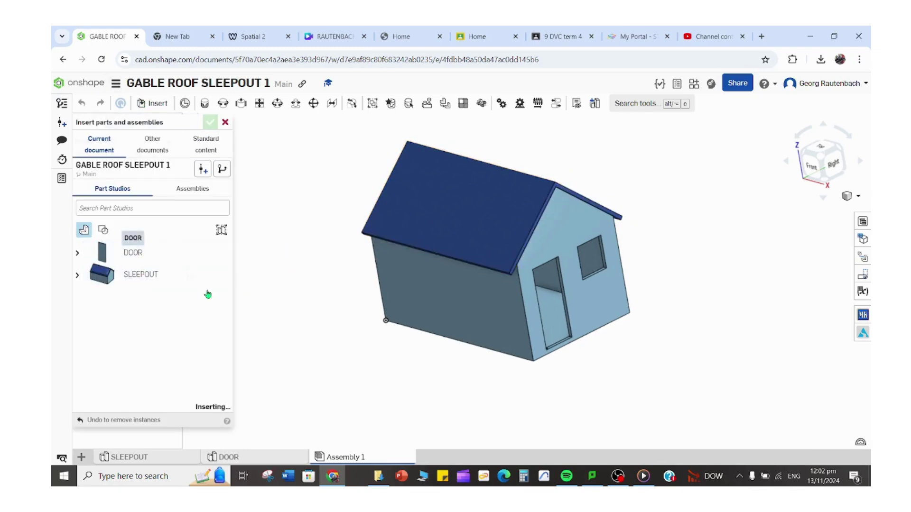
pyautogui.click(638, 356)
pyautogui.click(209, 122)
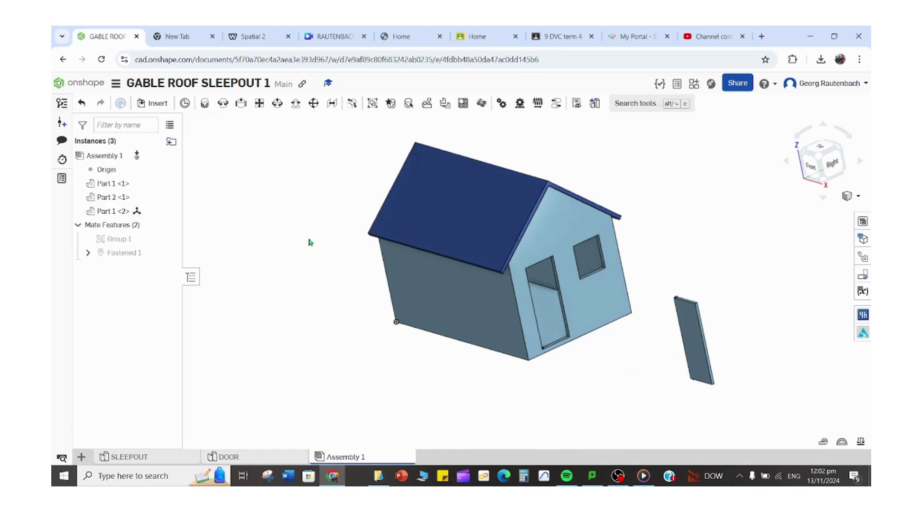
# Rotate the door 90 degrees about its vertical axis so it lies parallel to the doorway wall.
pyautogui.press('Right')
pyautogui.click(704, 350)
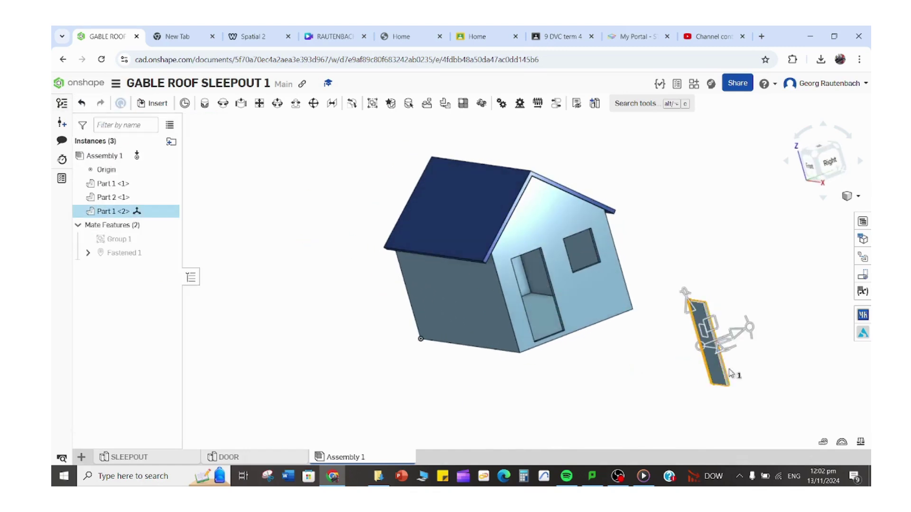
pyautogui.moveTo(730, 355); pyautogui.dragTo(744, 341)
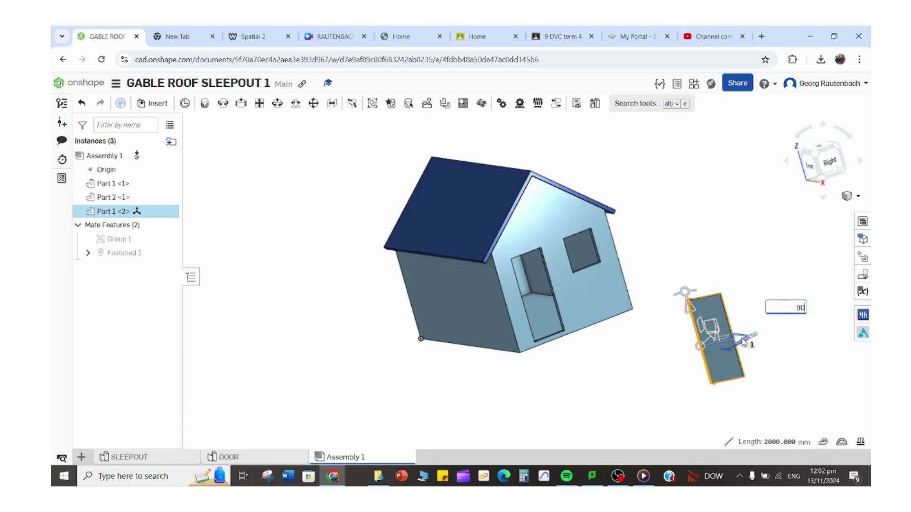
pyautogui.write('90')
pyautogui.press('Return')
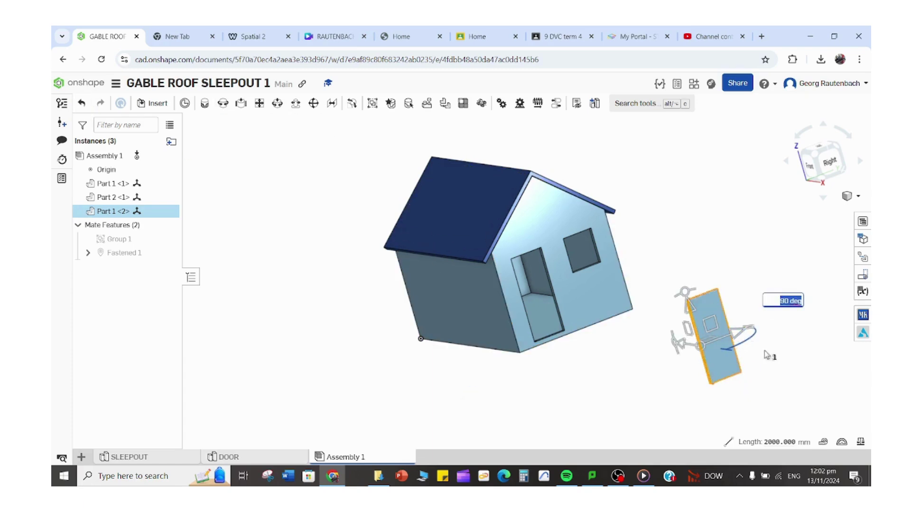
pyautogui.click(744, 239)
pyautogui.scroll(-3, 635, 247)
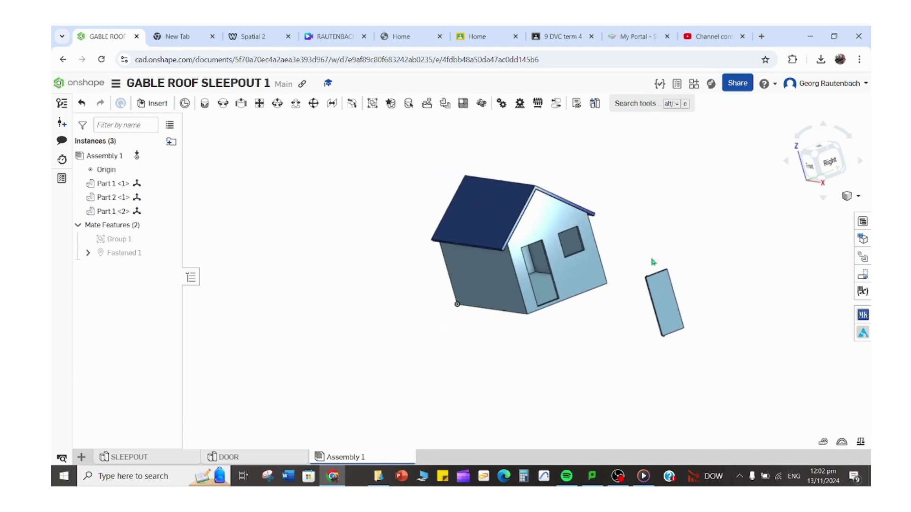
# Add a Revolute mate between the top of the door's upper pivot pin and the pivot hole in the underside of the doorway's head.
pyautogui.scroll(5, 614, 303)
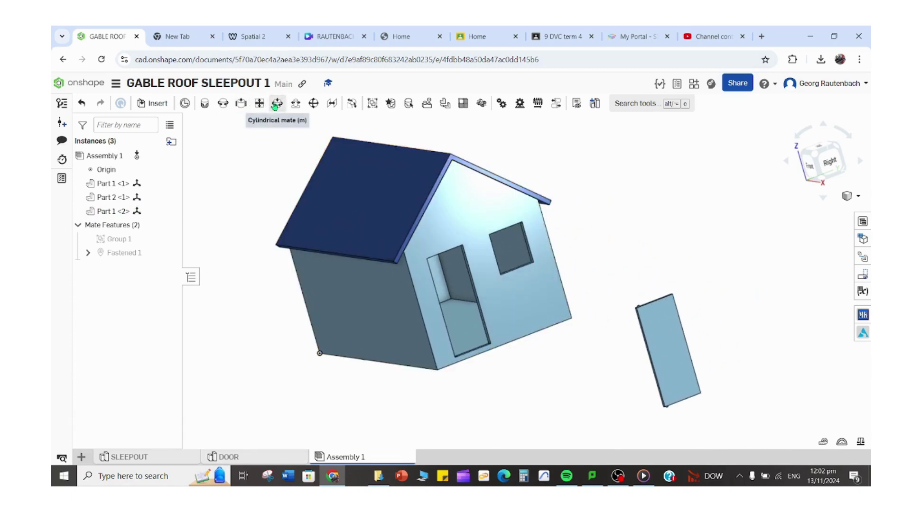
pyautogui.click(222, 105)
pyautogui.moveTo(629, 284); pyautogui.dragTo(627, 305, button='right')
pyautogui.scroll(6, 627, 305)
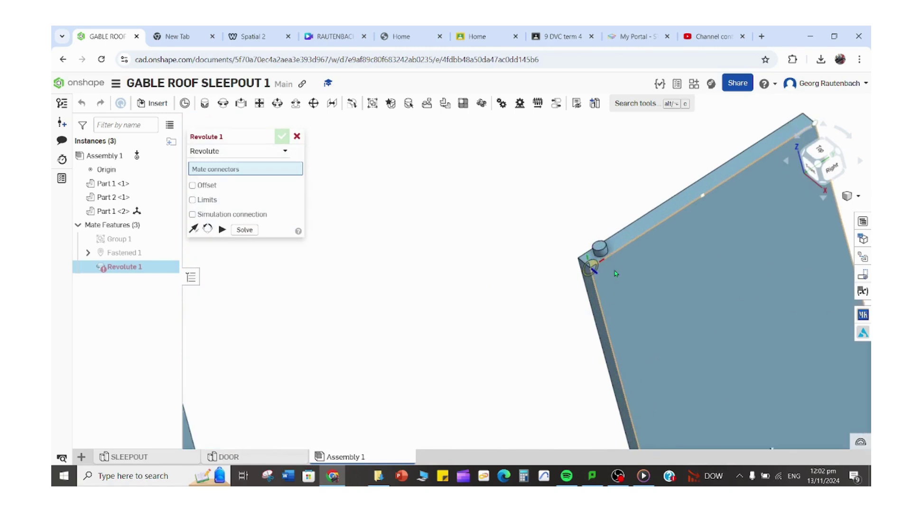
pyautogui.click(588, 230)
pyautogui.scroll(3, 474, 366)
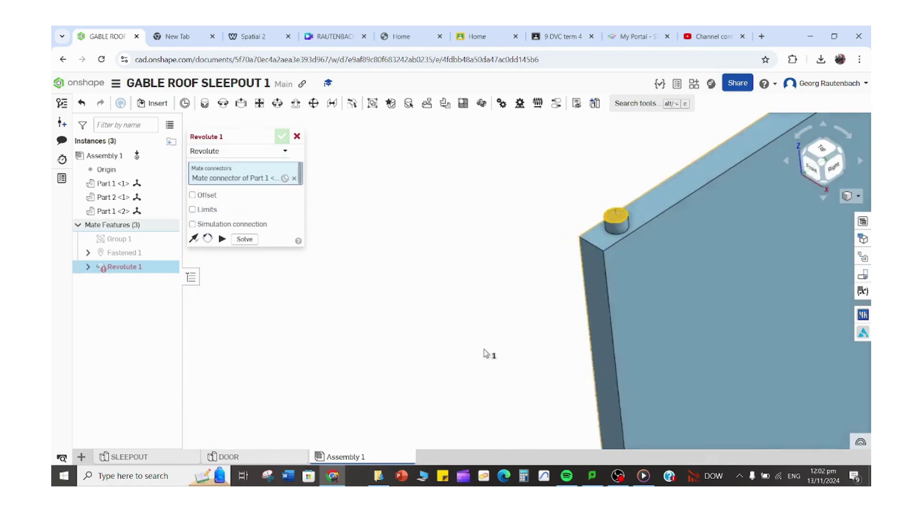
pyautogui.moveTo(474, 366); pyautogui.dragTo(508, 200, button='right')
pyautogui.scroll(-10, 505, 338)
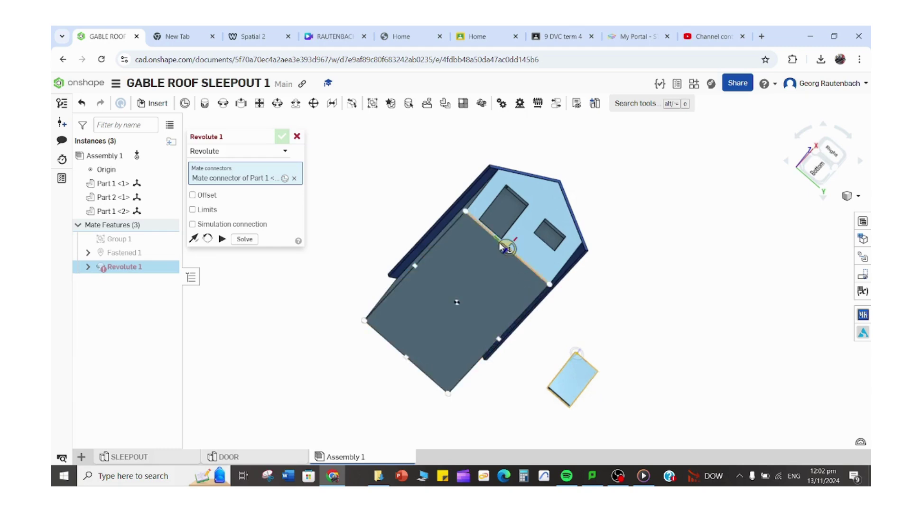
pyautogui.scroll(4, 503, 161)
pyautogui.scroll(8, 491, 218)
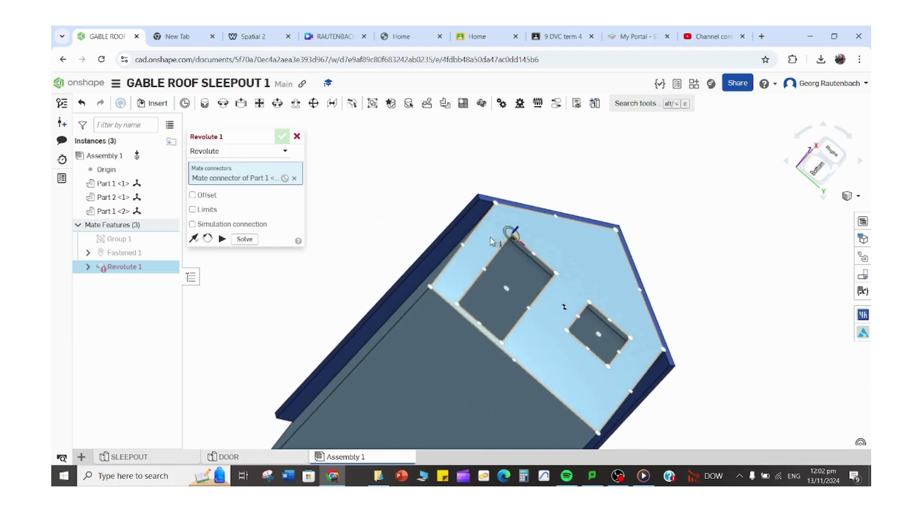
pyautogui.moveTo(496, 252); pyautogui.dragTo(427, 271, button='middle')
pyautogui.scroll(-1, 500, 285)
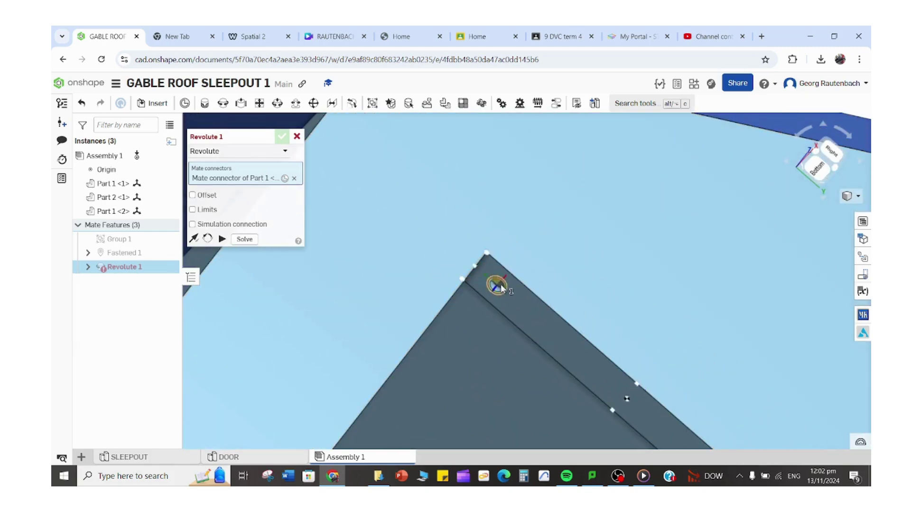
pyautogui.click(500, 283)
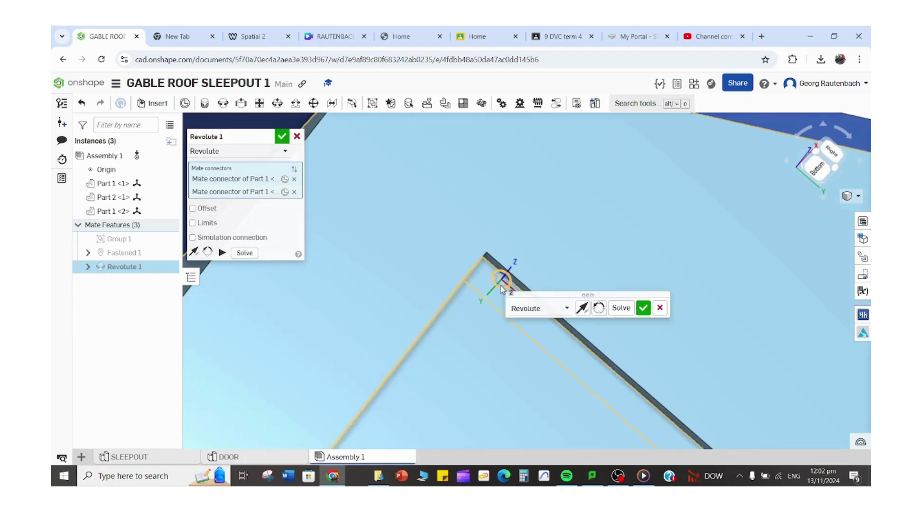
pyautogui.click(643, 309)
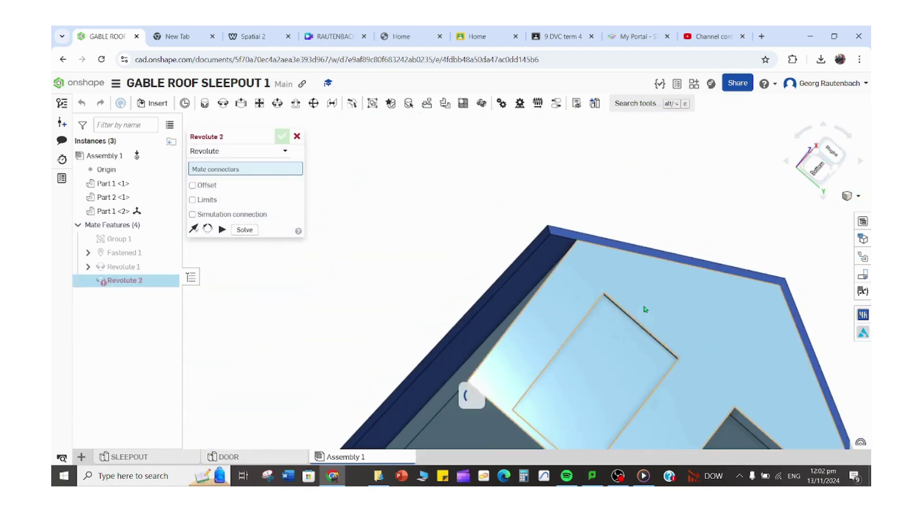
pyautogui.click(297, 137)
# Swing the door about its pivot in the doorway to test the Revolute mate, leaving it open.
pyautogui.moveTo(500, 197); pyautogui.dragTo(599, 212, button='right')
pyautogui.moveTo(593, 259); pyautogui.dragTo(635, 249)
pyautogui.moveTo(608, 293); pyautogui.dragTo(527, 323)
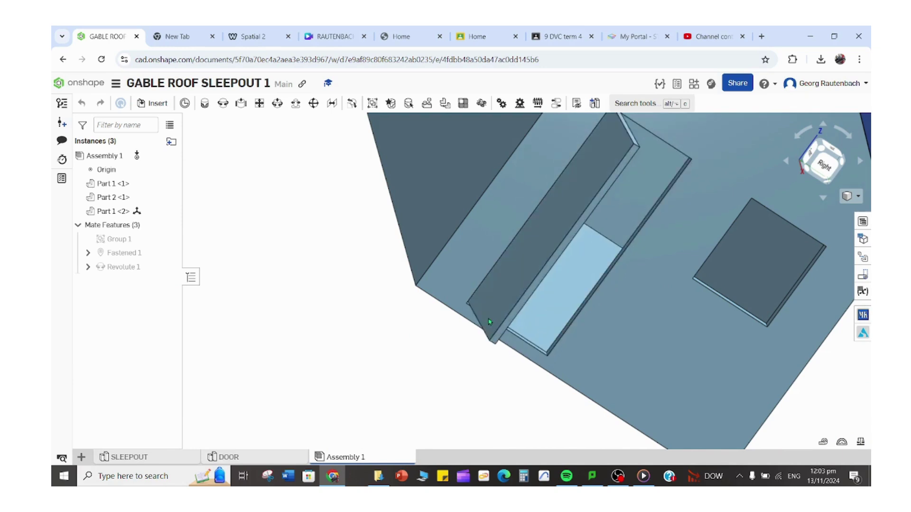
pyautogui.hotkey('alt', 'Tab')
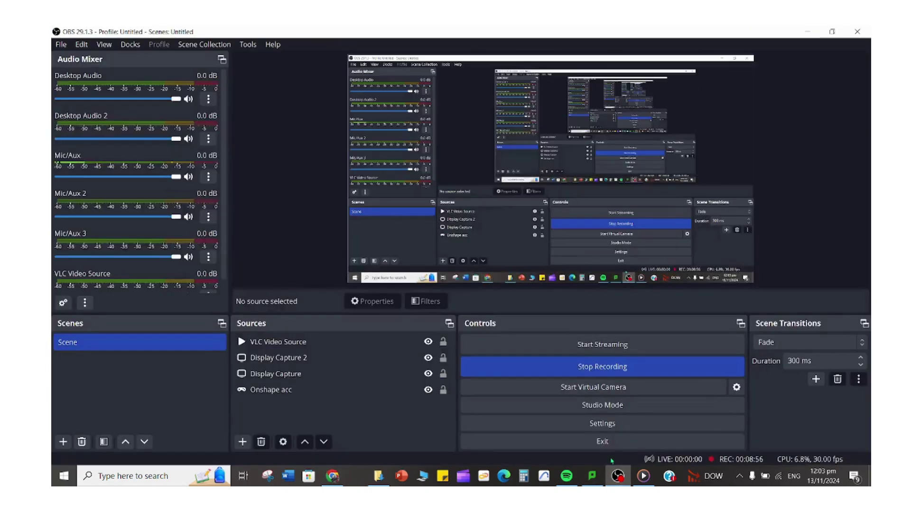